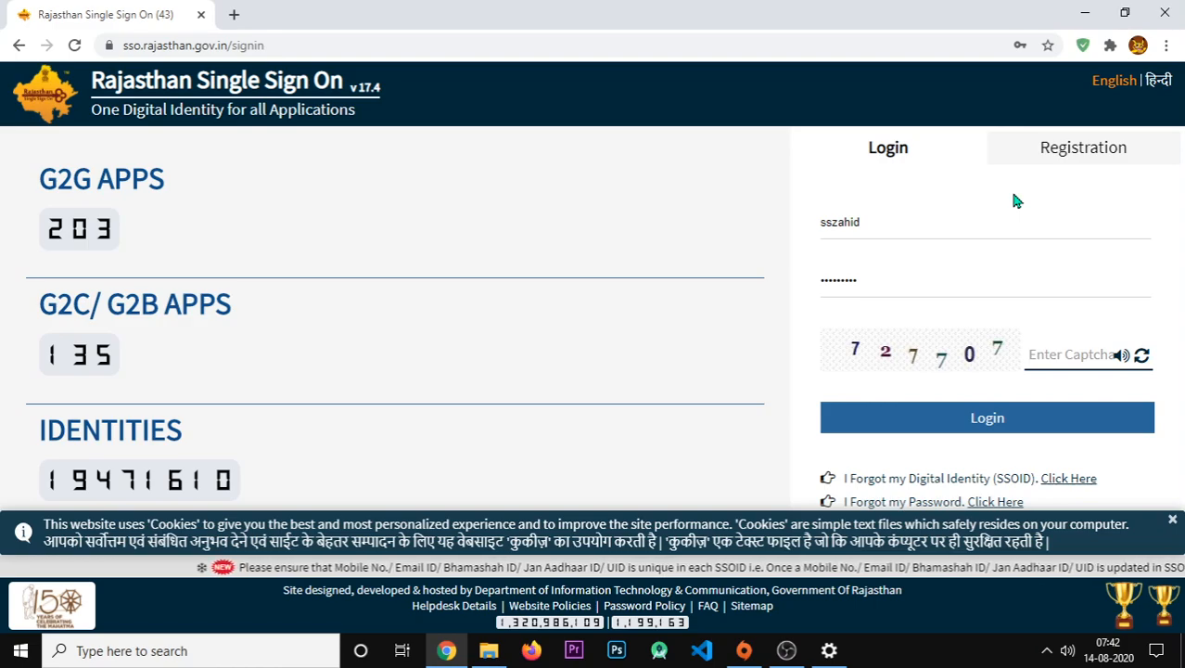
- Log in to Rajasthan SSO with the captcha, ending the earlier logged-in session
text(727707)
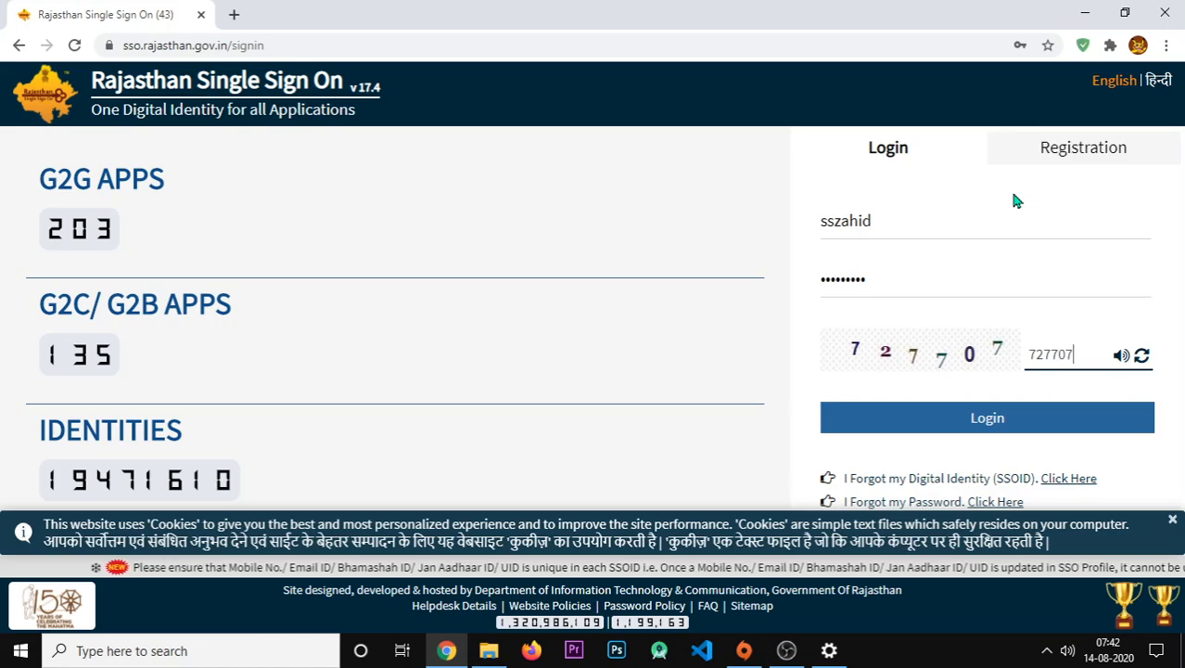
key(Return)
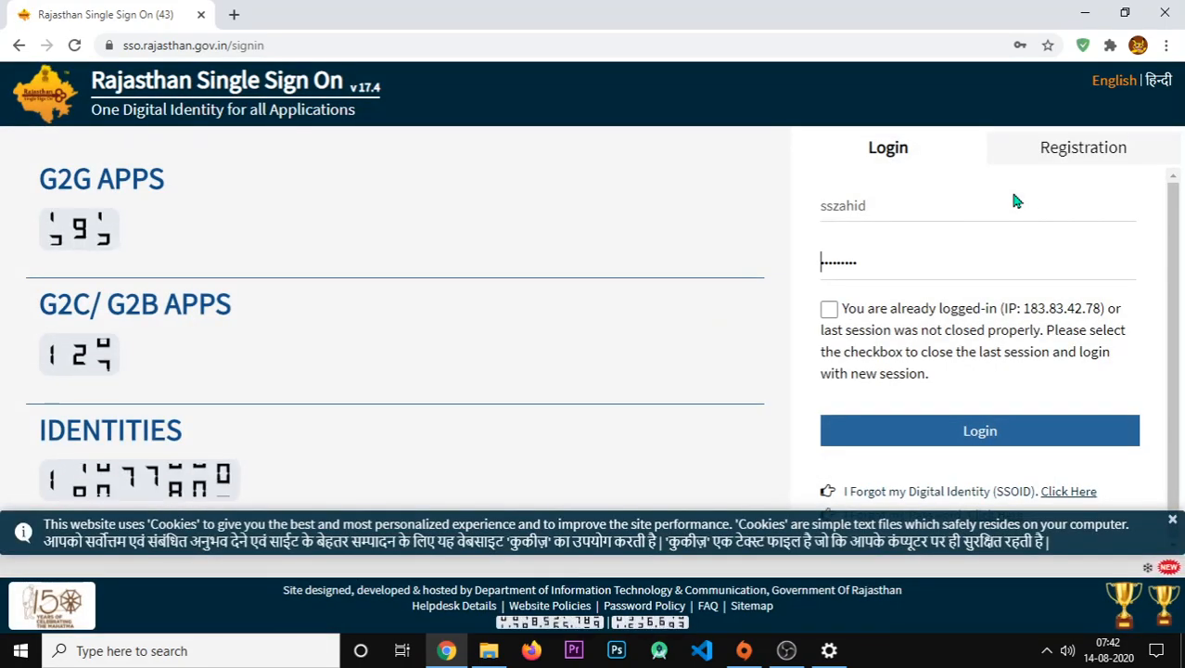
click(829, 309)
click(890, 438)
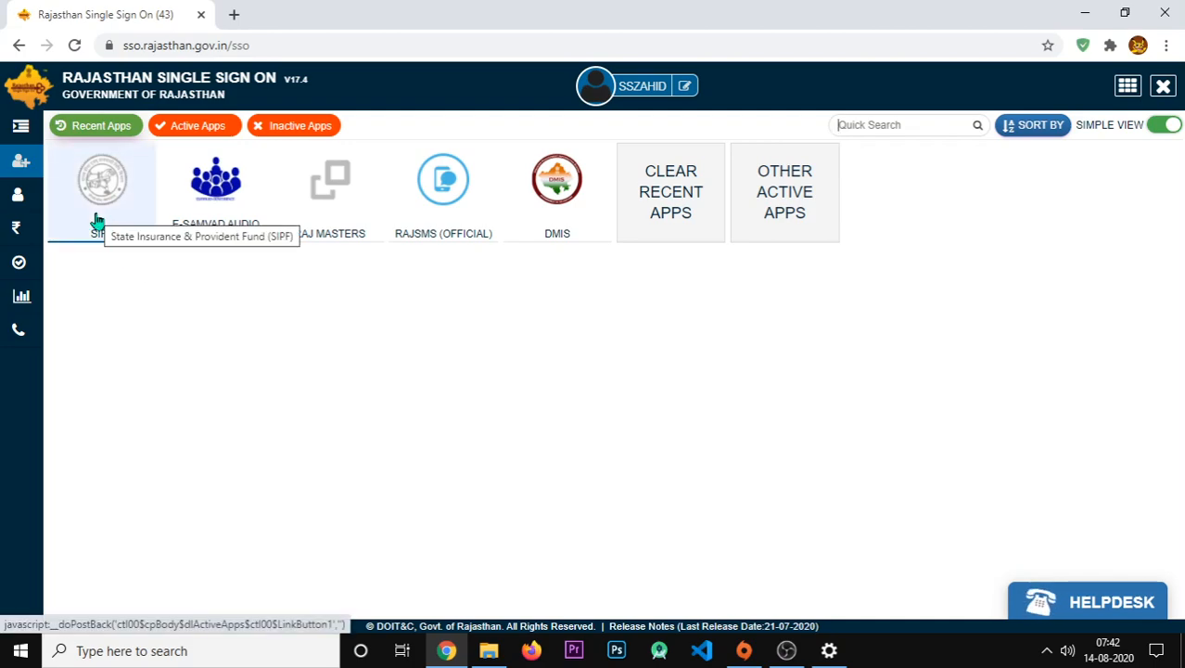
- Open SIPF from the SSO dashboard, close the Upload Old Passbook prompt, and list Transaction services
click(97, 219)
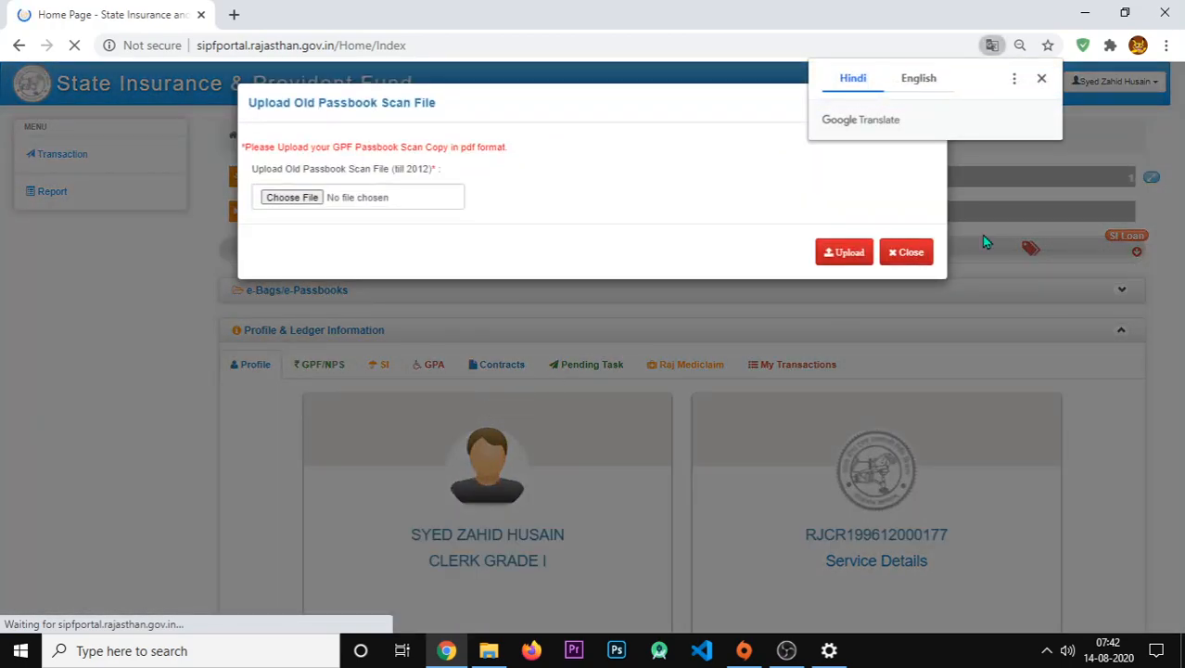
click(906, 252)
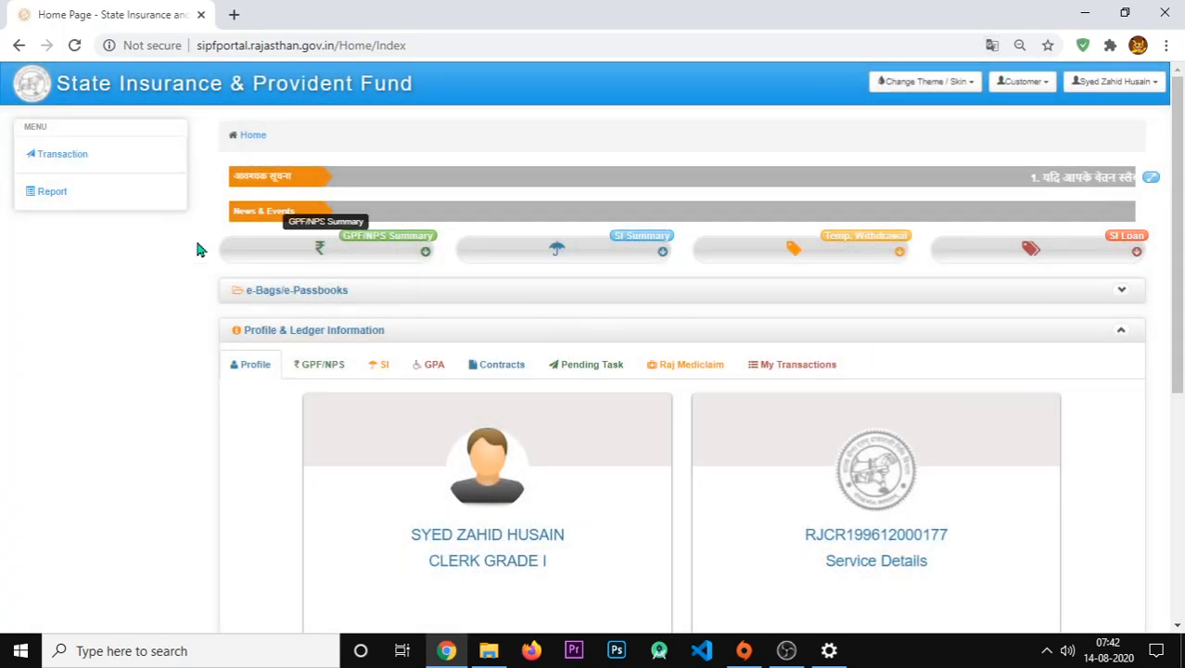
click(73, 161)
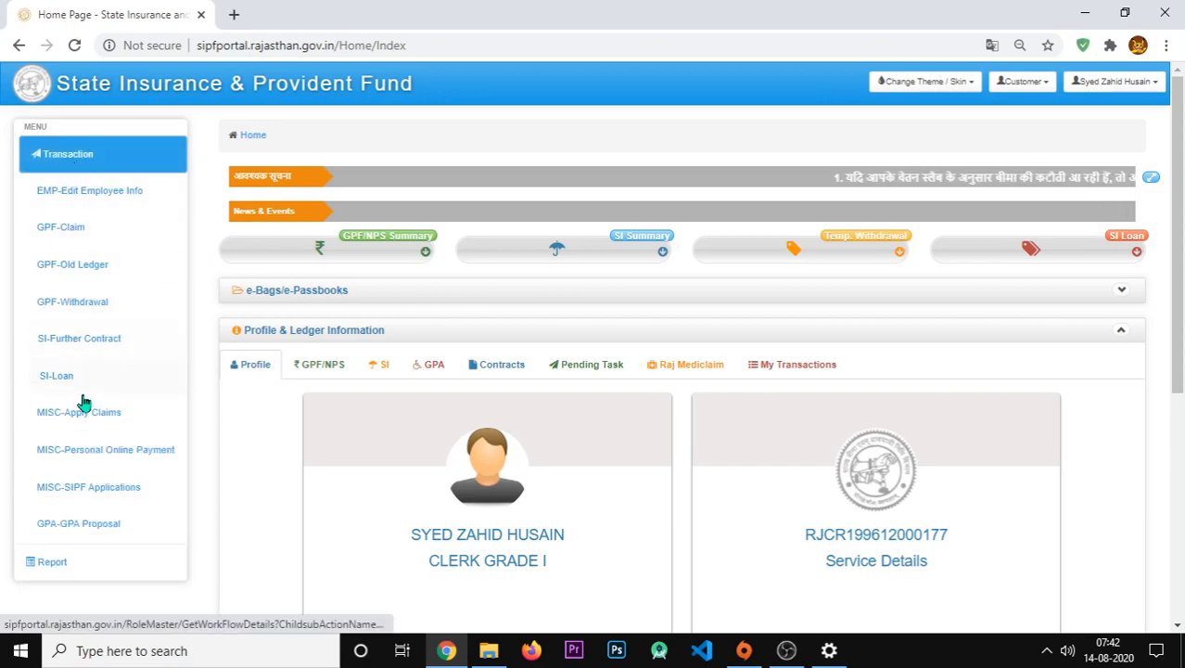
- Open MISC-Personal Online Payment and expand the Transaction Type choices
click(131, 465)
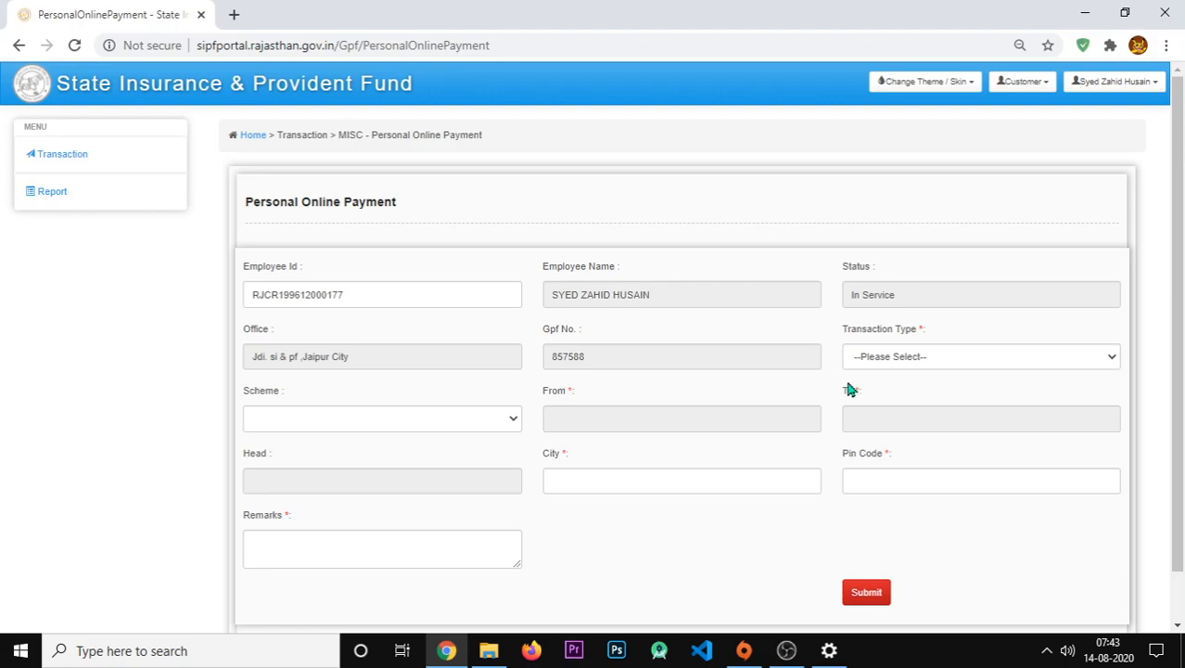
click(897, 365)
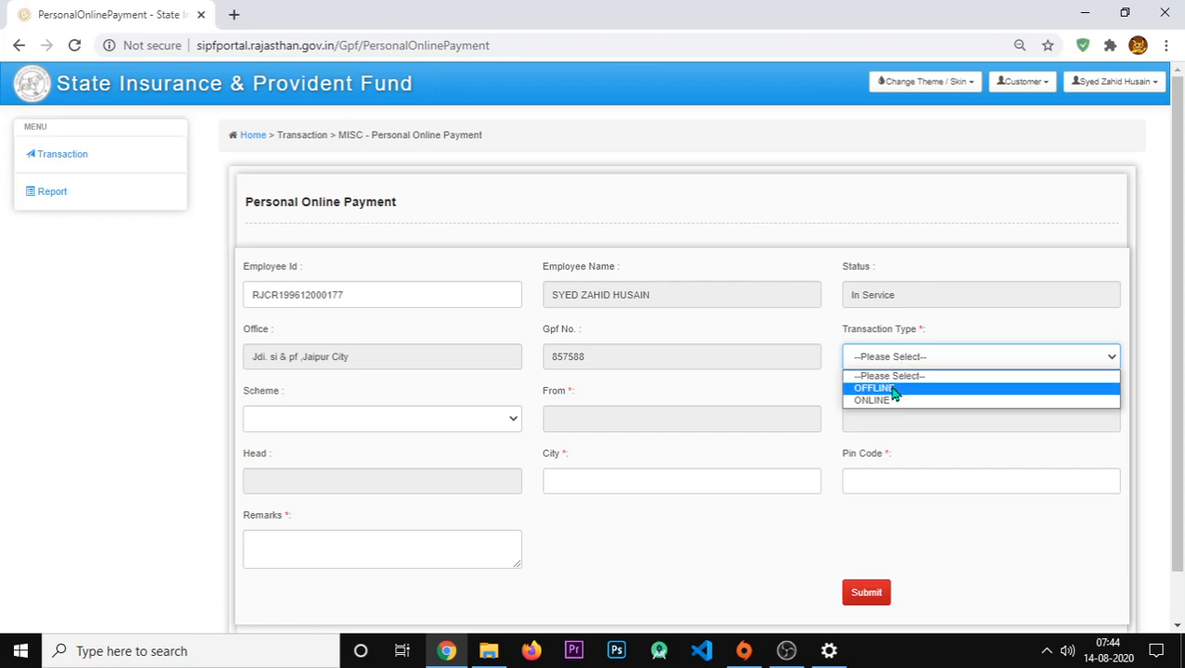
- Set Transaction Type to OFFLINE
click(893, 393)
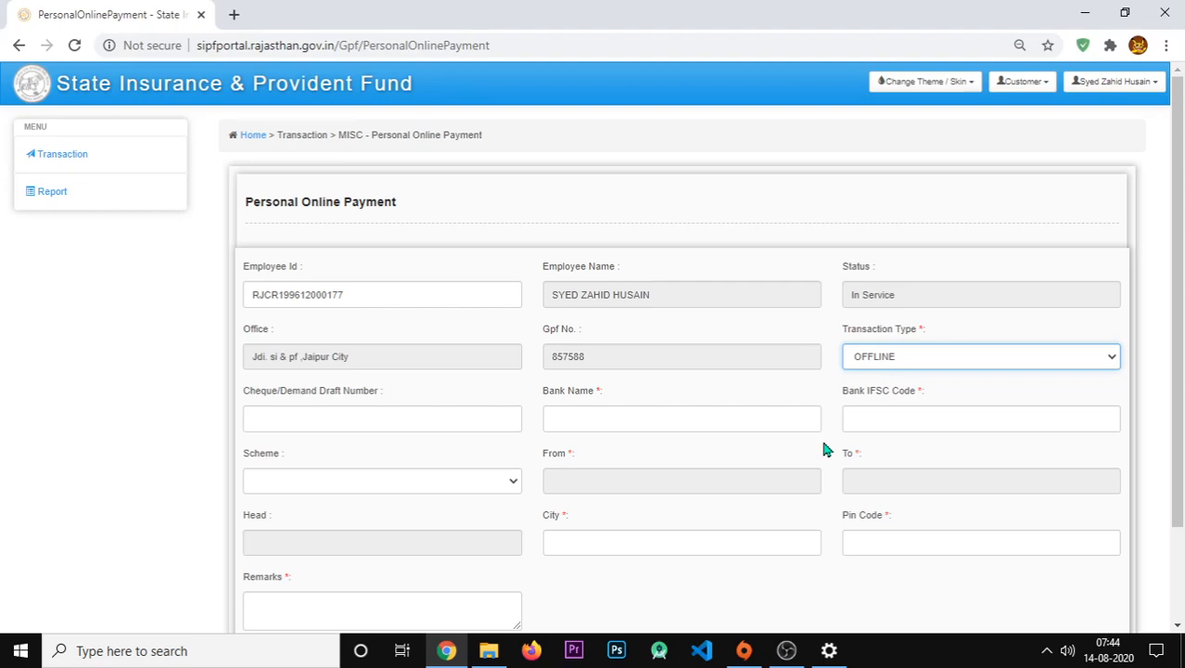
- Select SI in the Scheme dropdown and bring up the From date picker
click(429, 480)
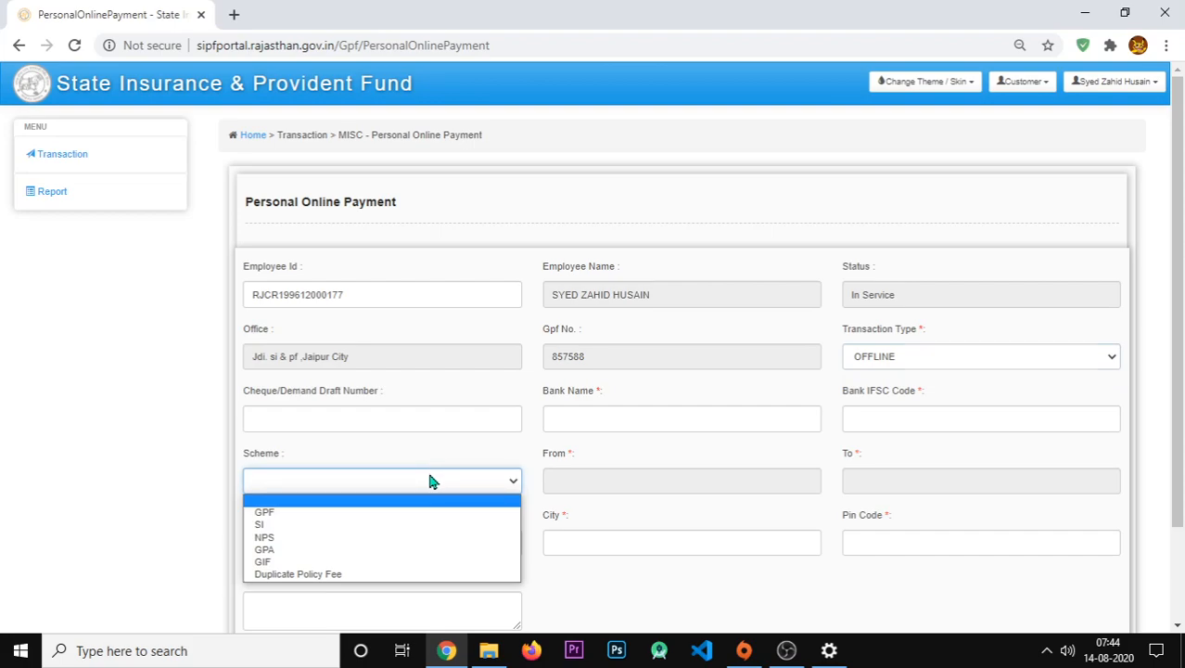
click(383, 525)
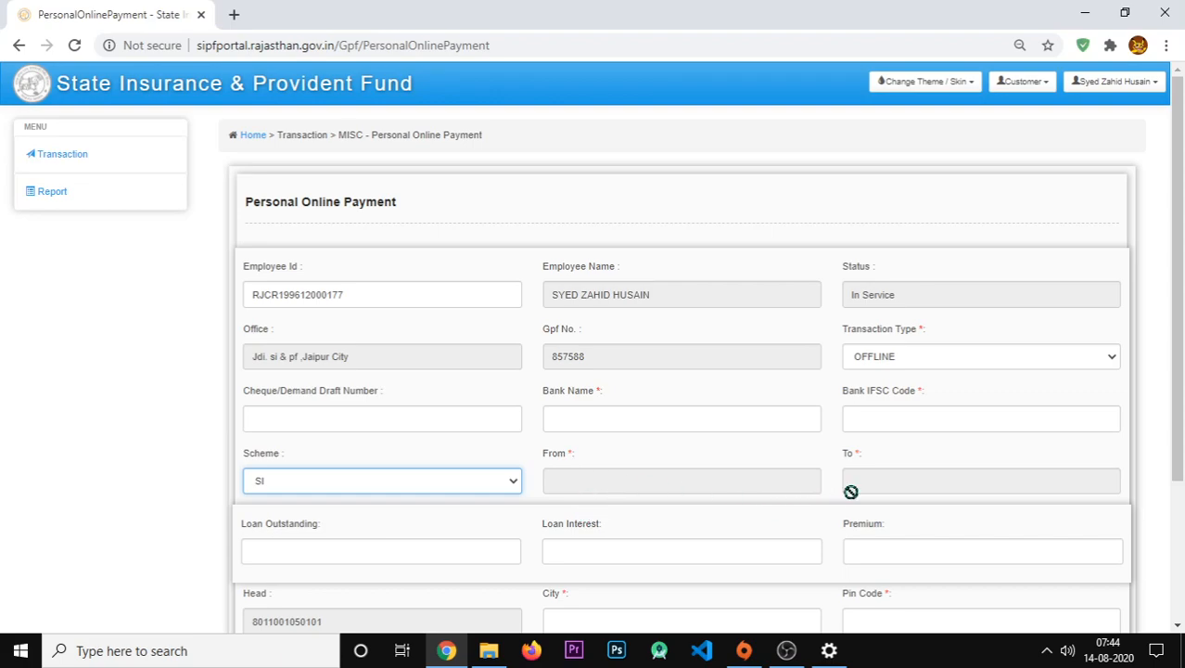
click(636, 481)
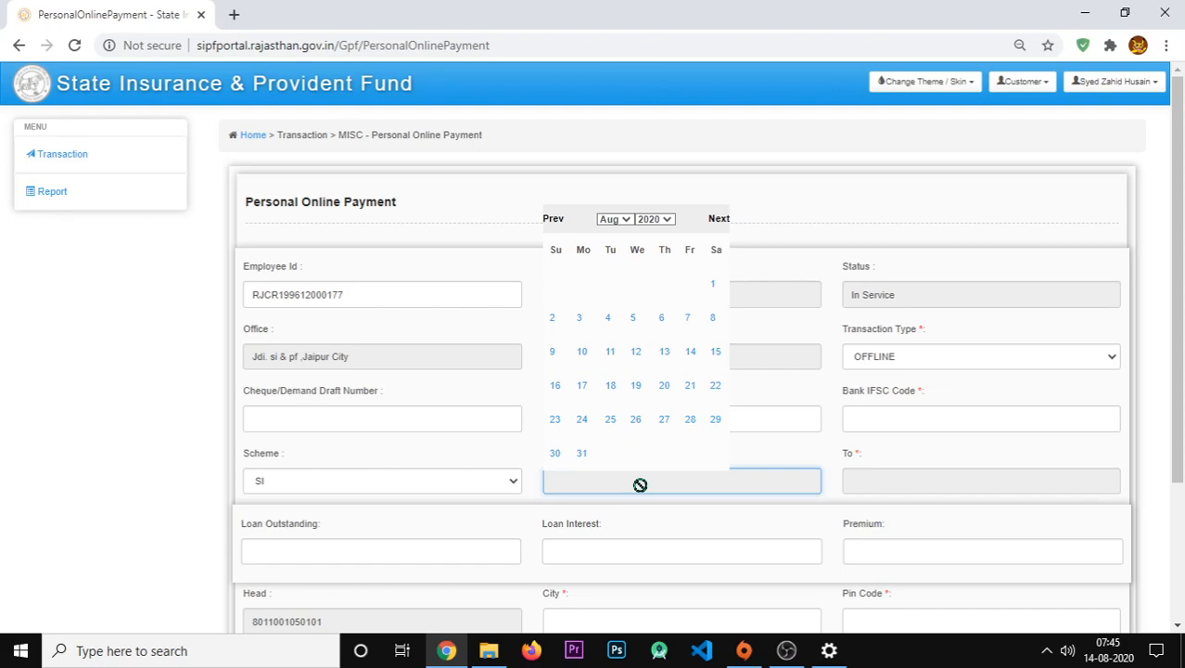
- Pick 01/07/2020 as From and 31/07/2020 as To in the date pickers
click(552, 223)
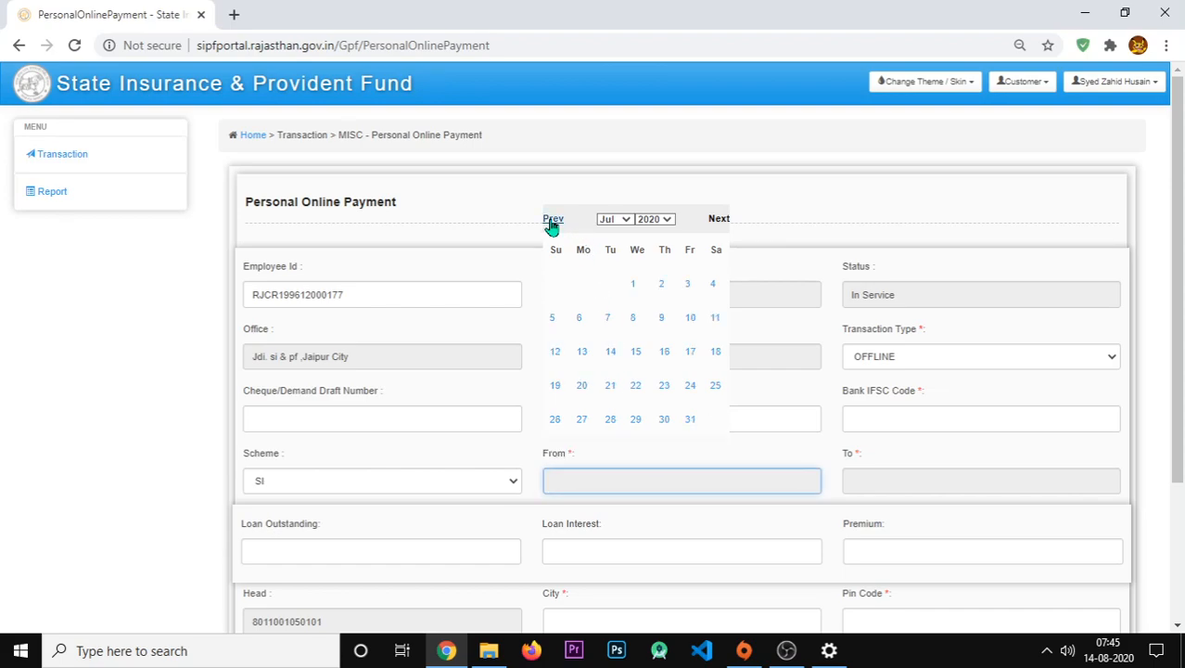
click(631, 291)
click(888, 476)
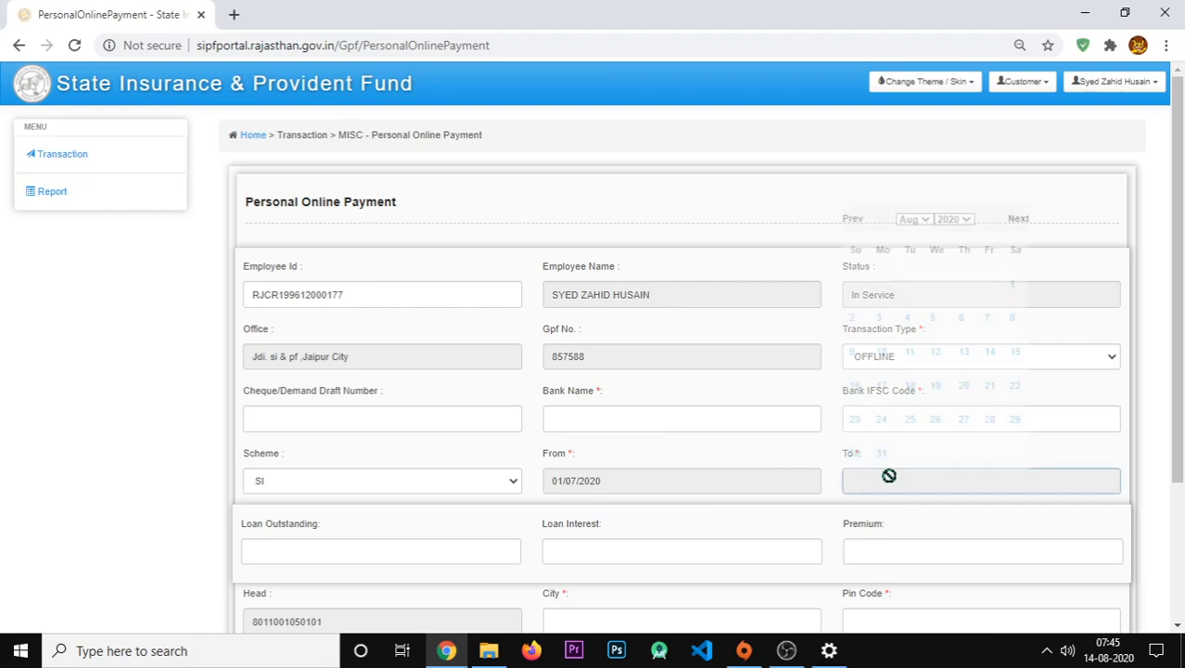
click(853, 219)
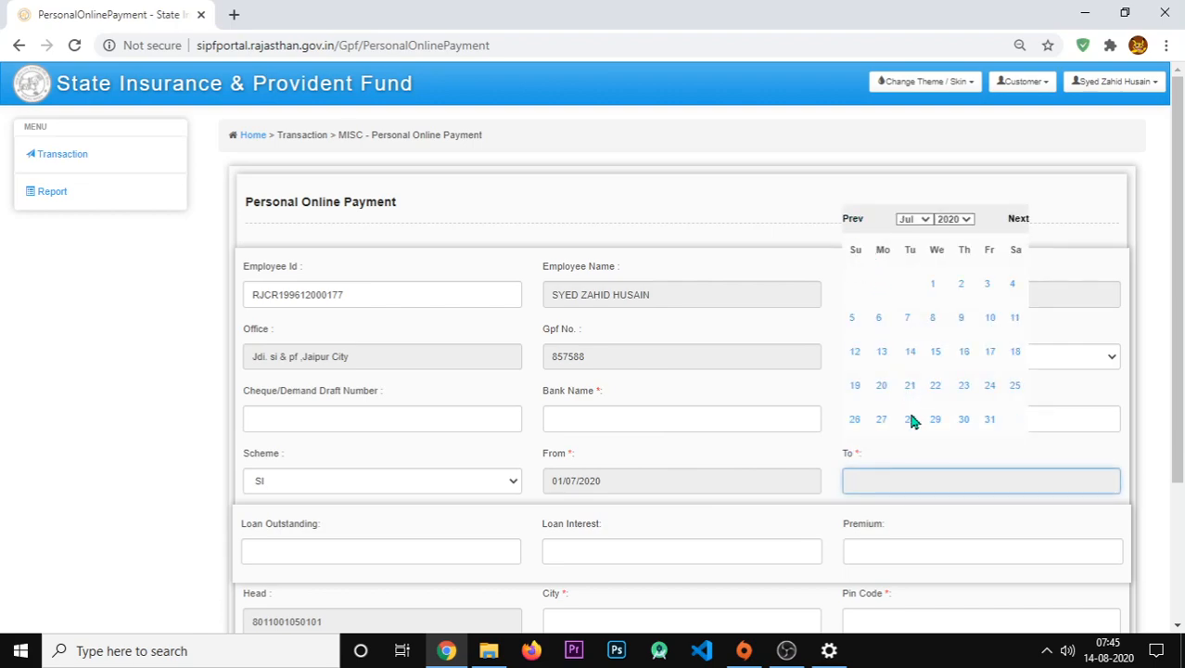
click(990, 420)
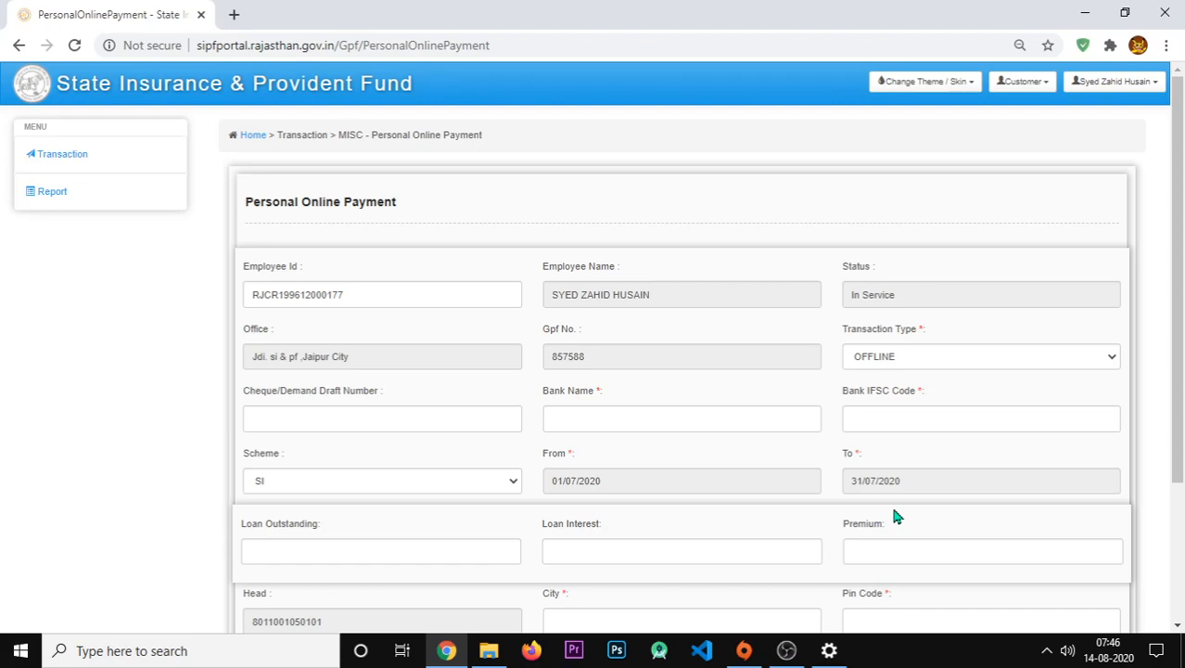
- Enter 5000 as Loan Outstanding, leaving Loan Interest and Premium blank
scroll(612, 516, down, 2)
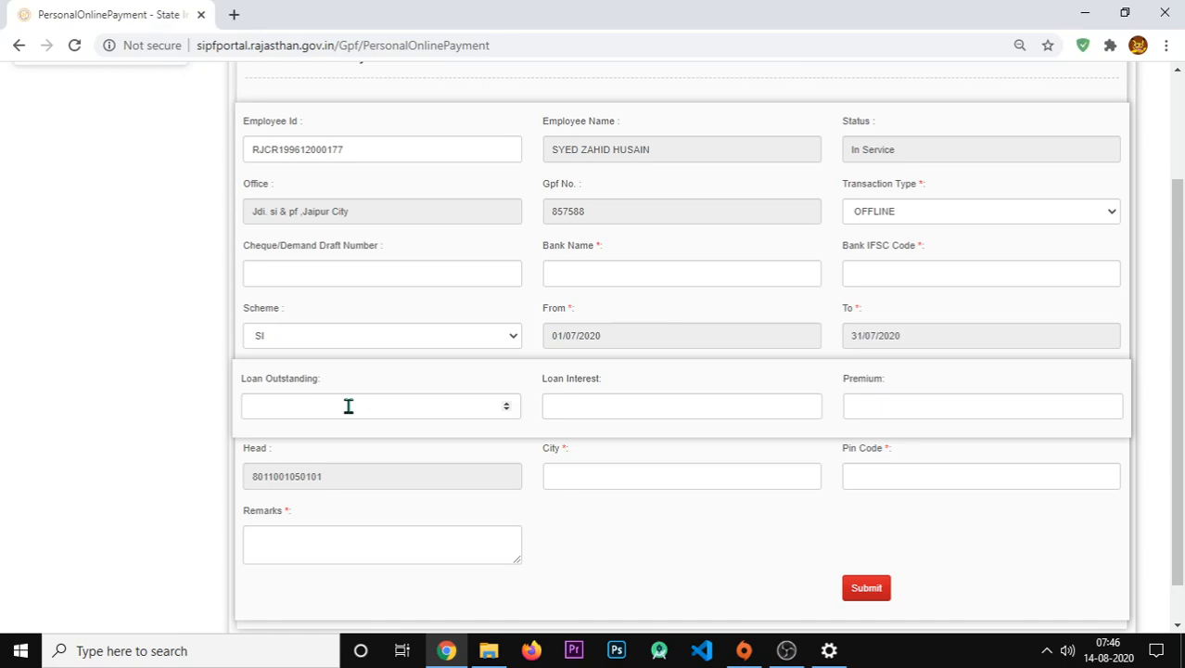
click(349, 406)
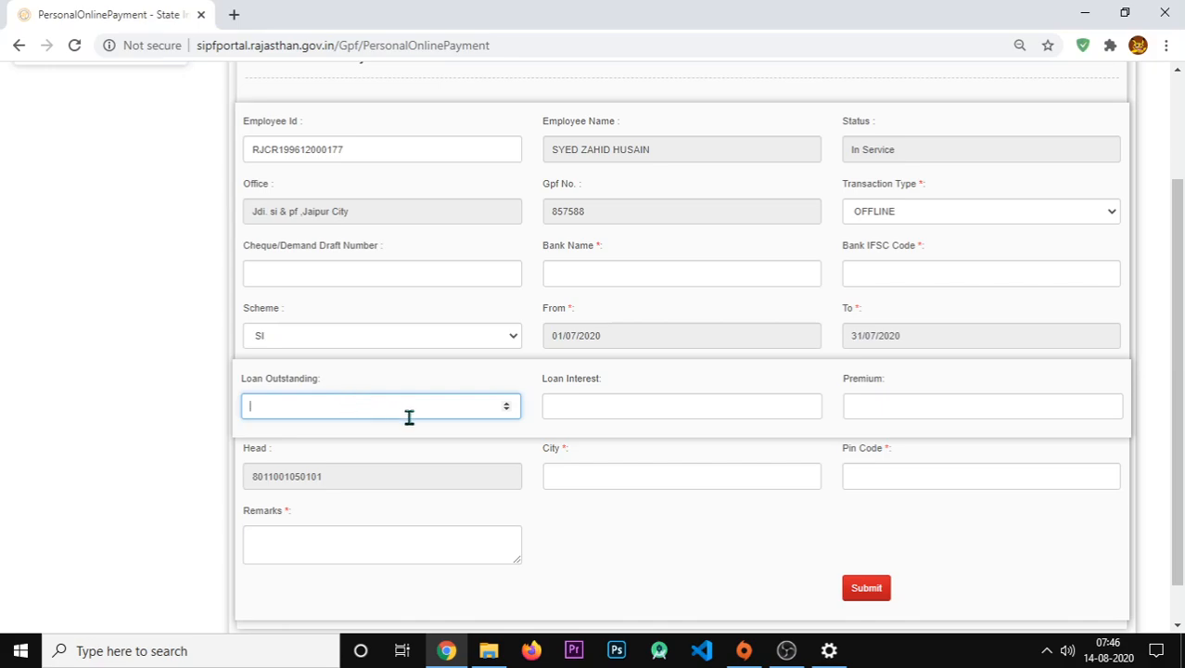
click(575, 406)
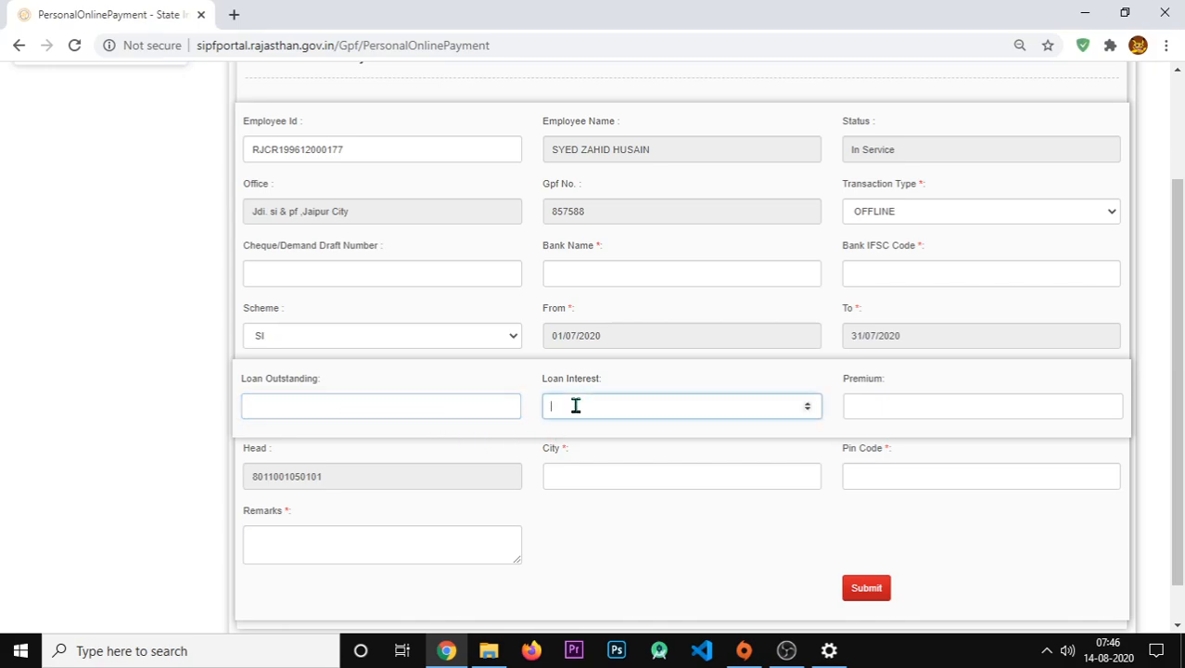
click(866, 408)
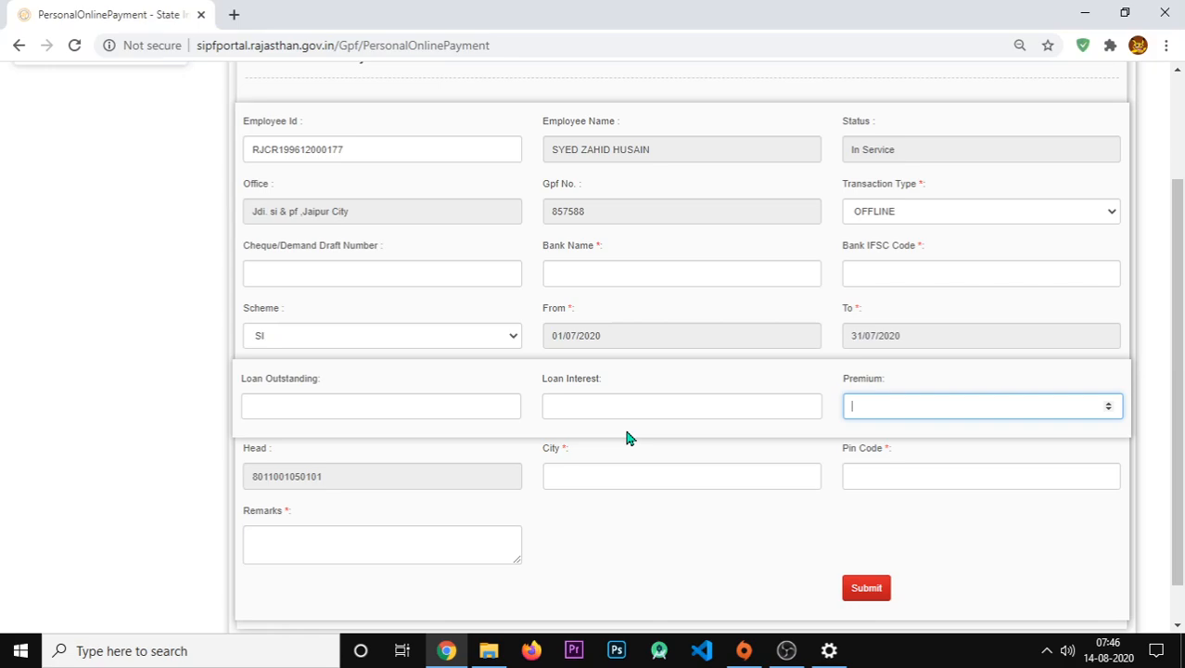
click(397, 403)
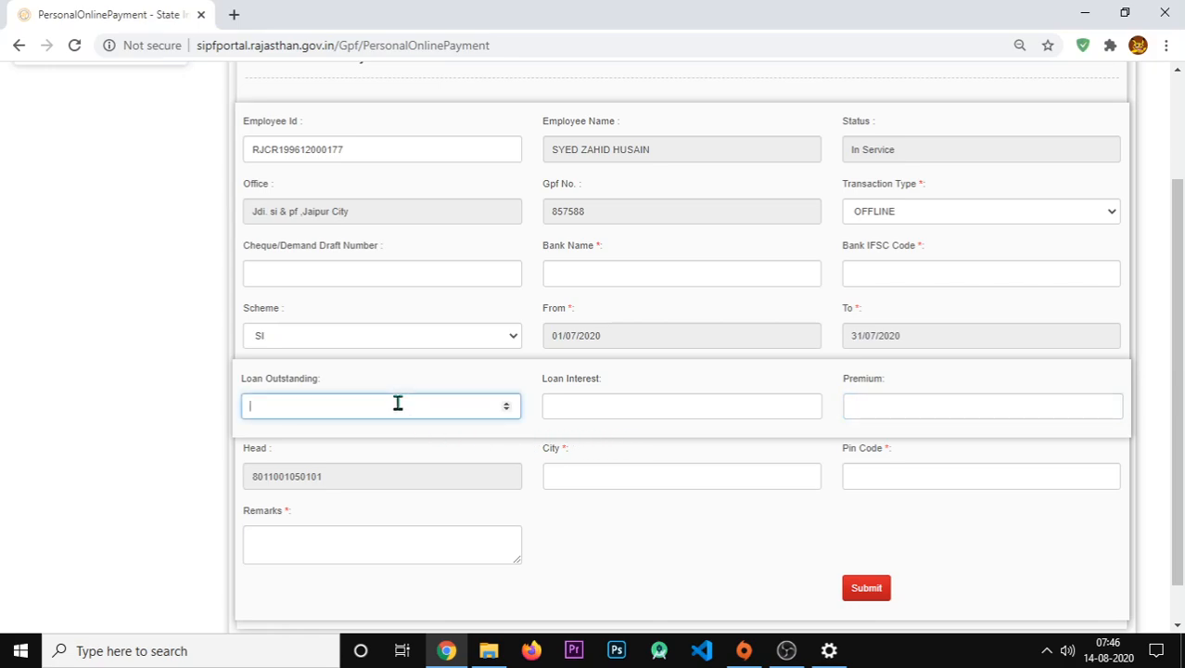
text(5000)
key(Tab)
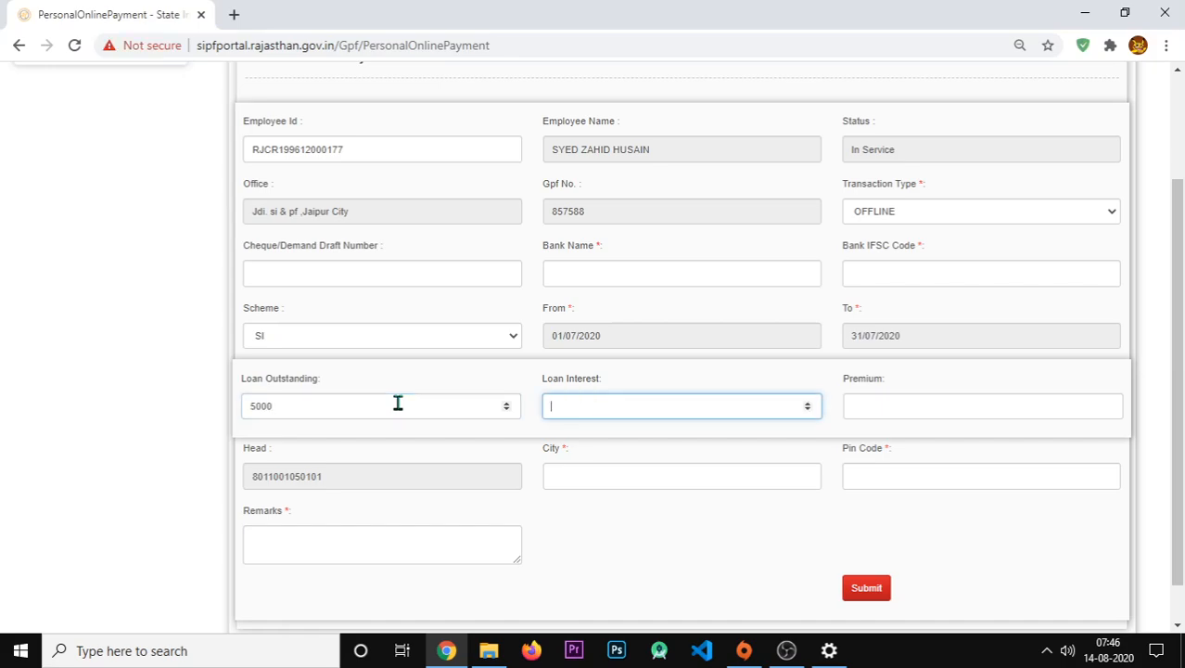
key(Tab)
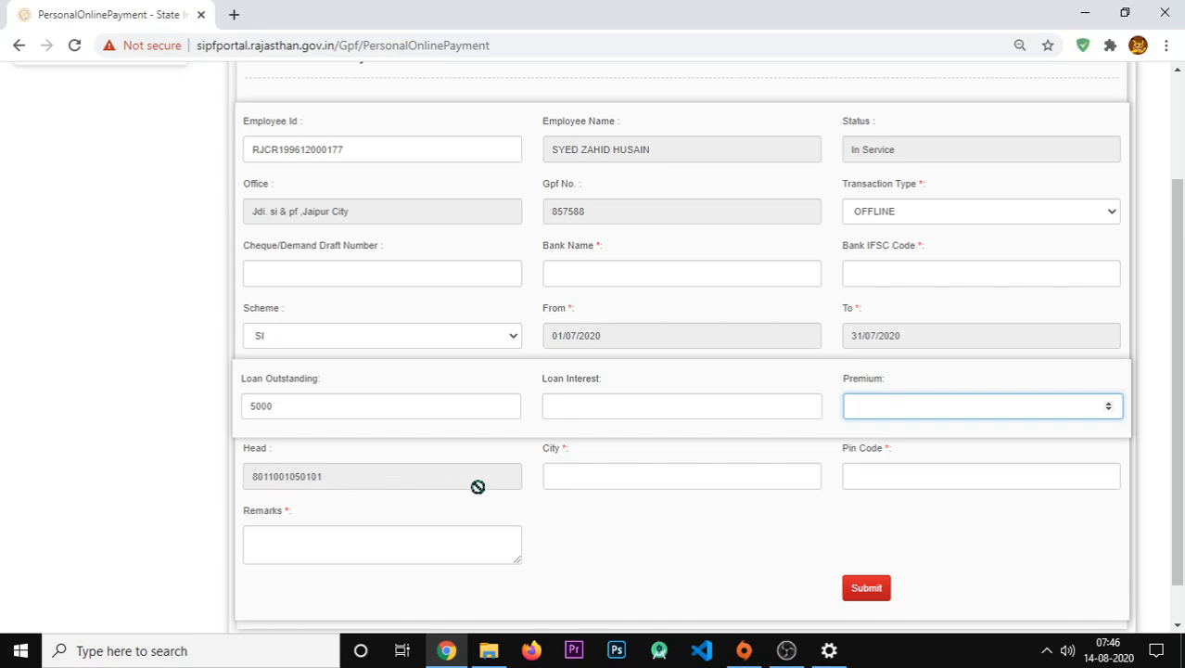
- Enter JAIPUR as the city and fill in the pin code
click(593, 474)
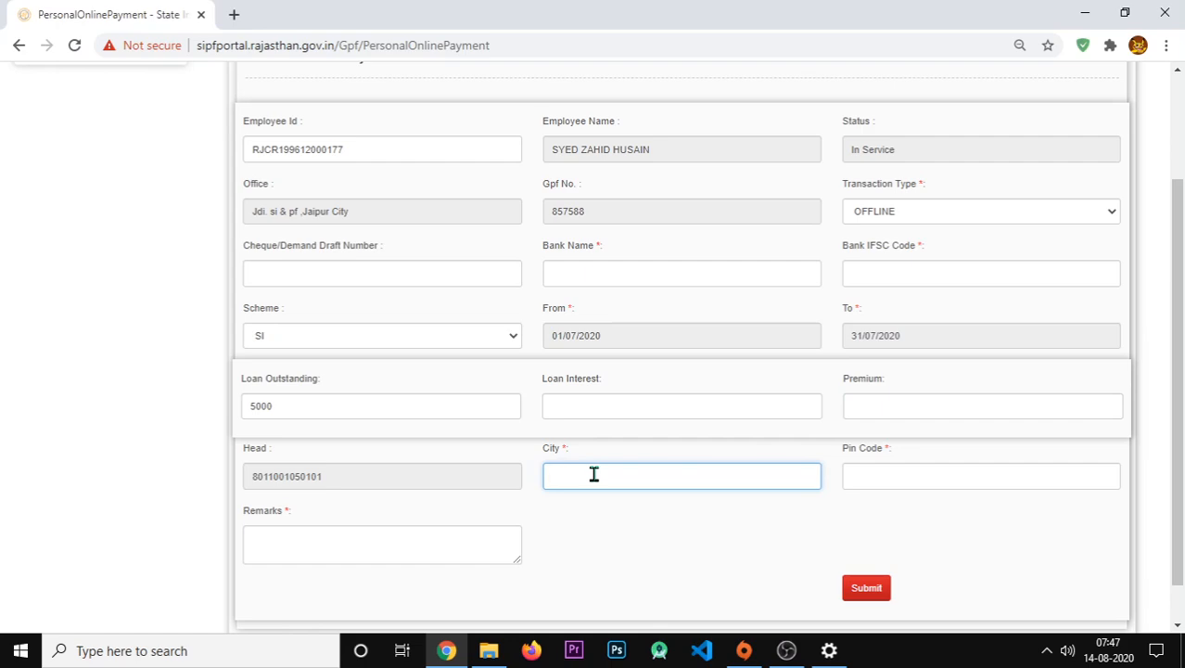
text(JAIPUR)
click(886, 474)
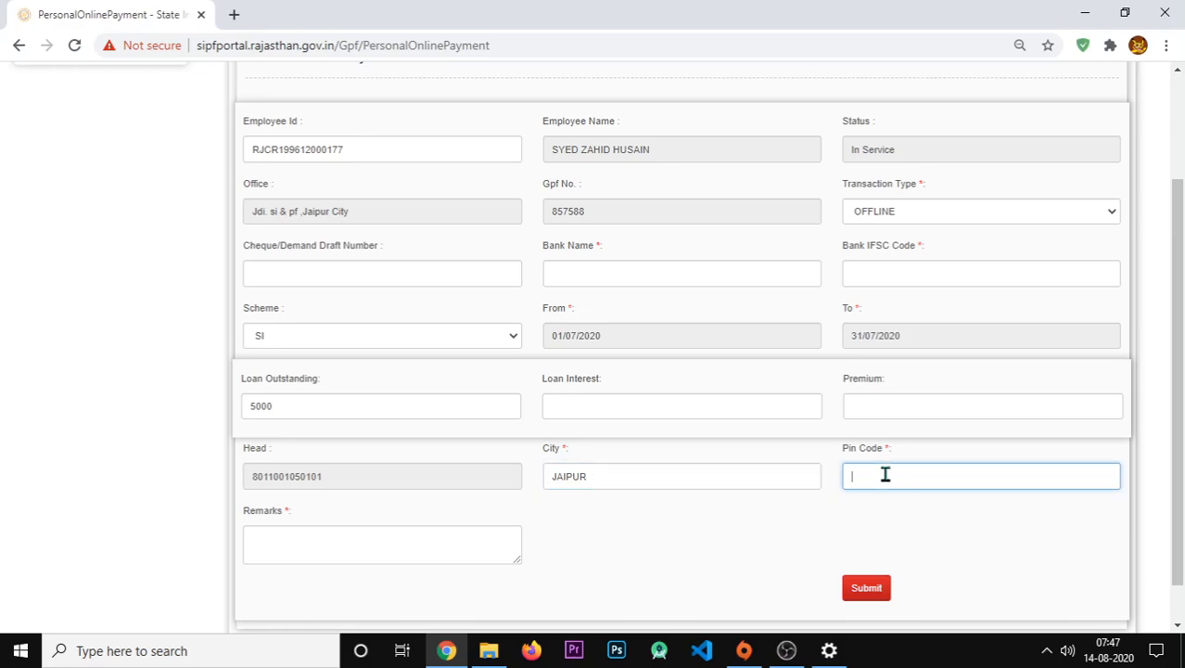
text(302012)
click(384, 547)
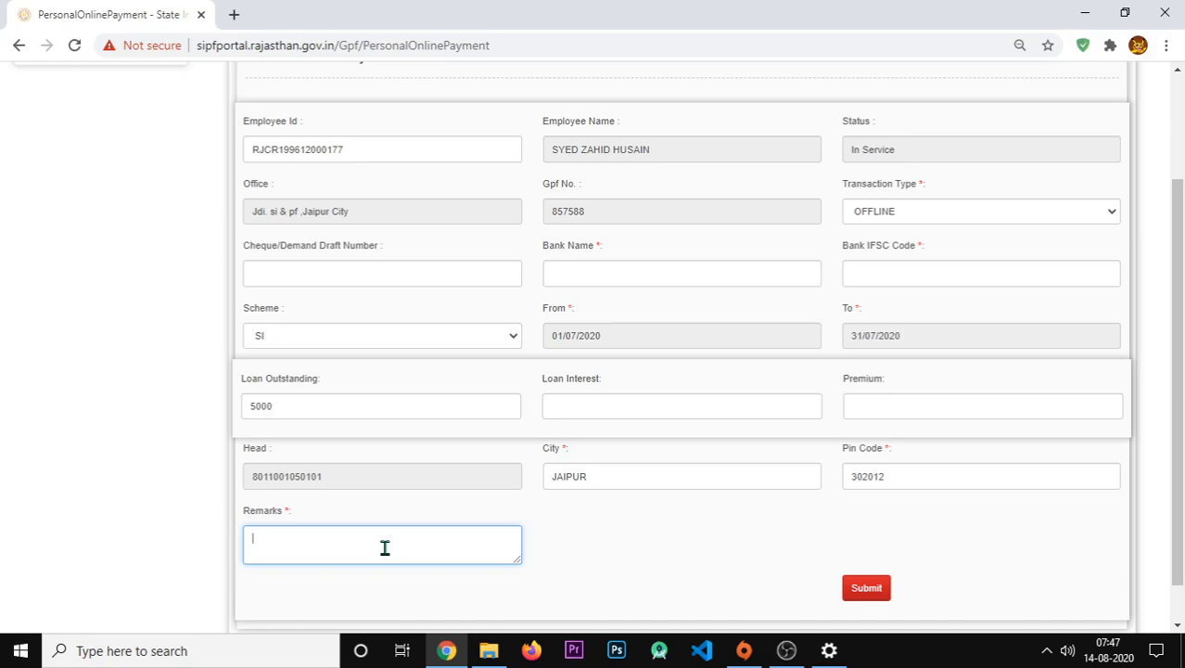
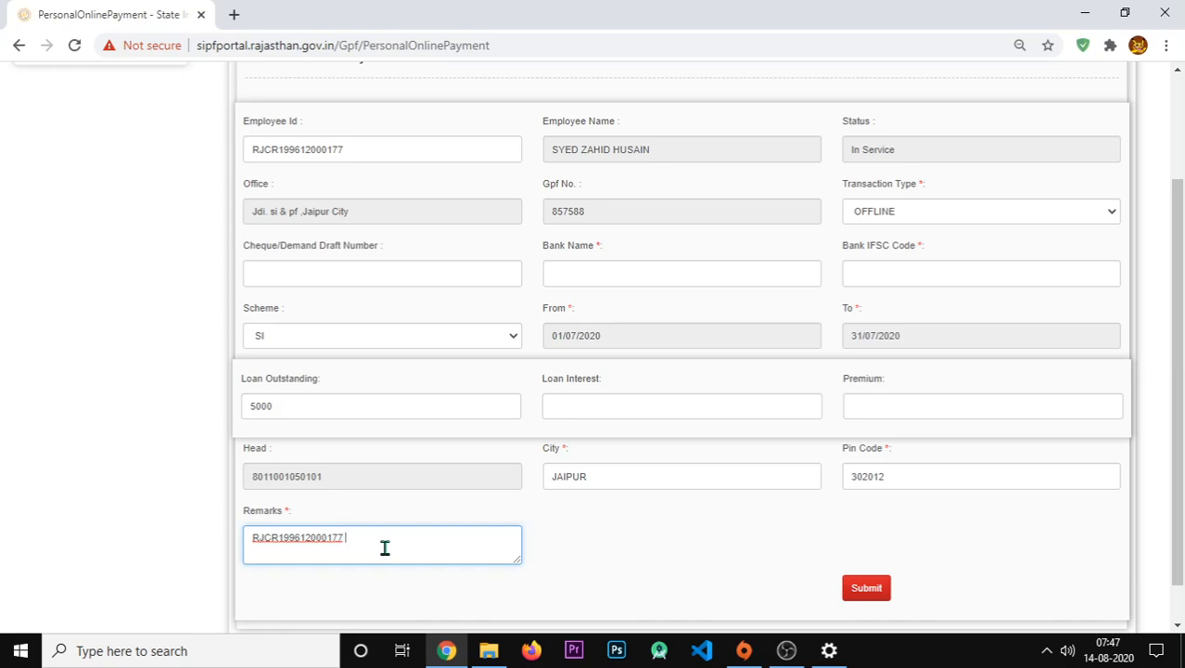
- Write the remark: employee ID, 'Outstanding Loan For Policy Number', then the policy number
text(Outstanding Lon)
key(BackSpace)
text(an For Policy Number)
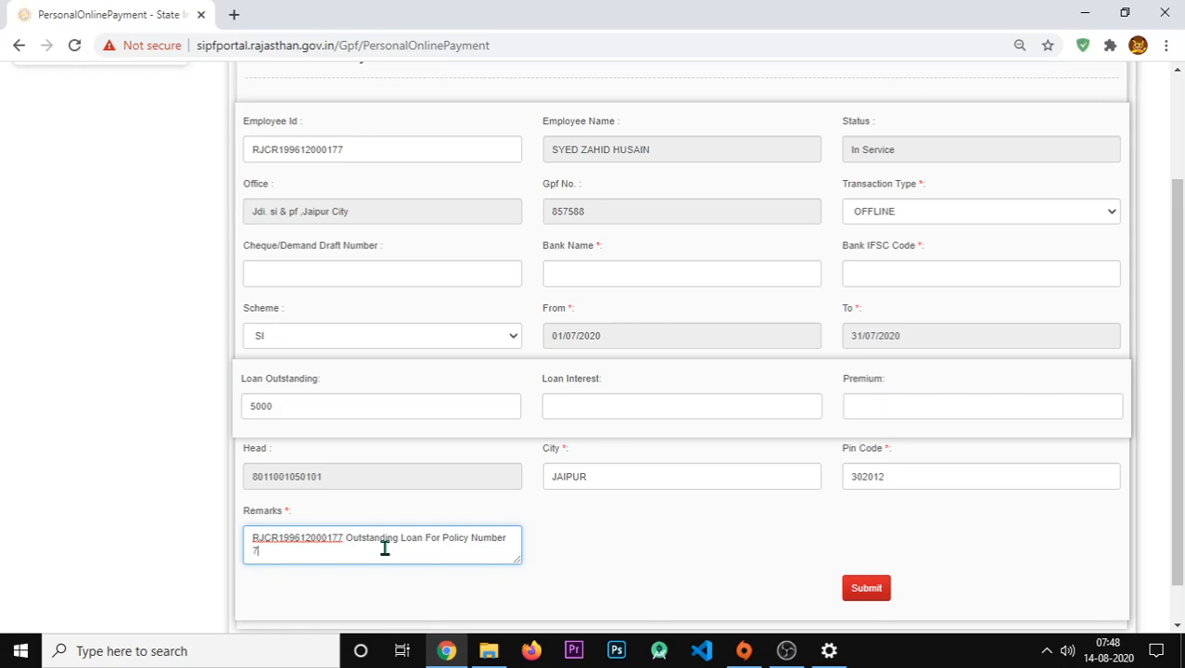
click(870, 590)
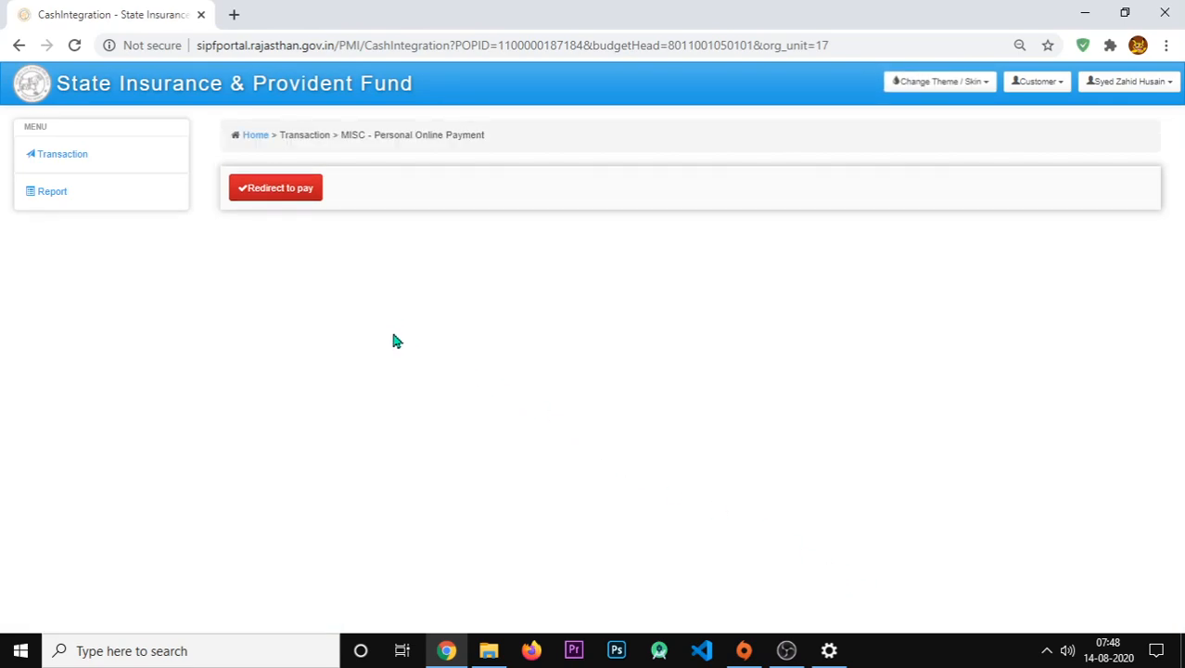
click(273, 196)
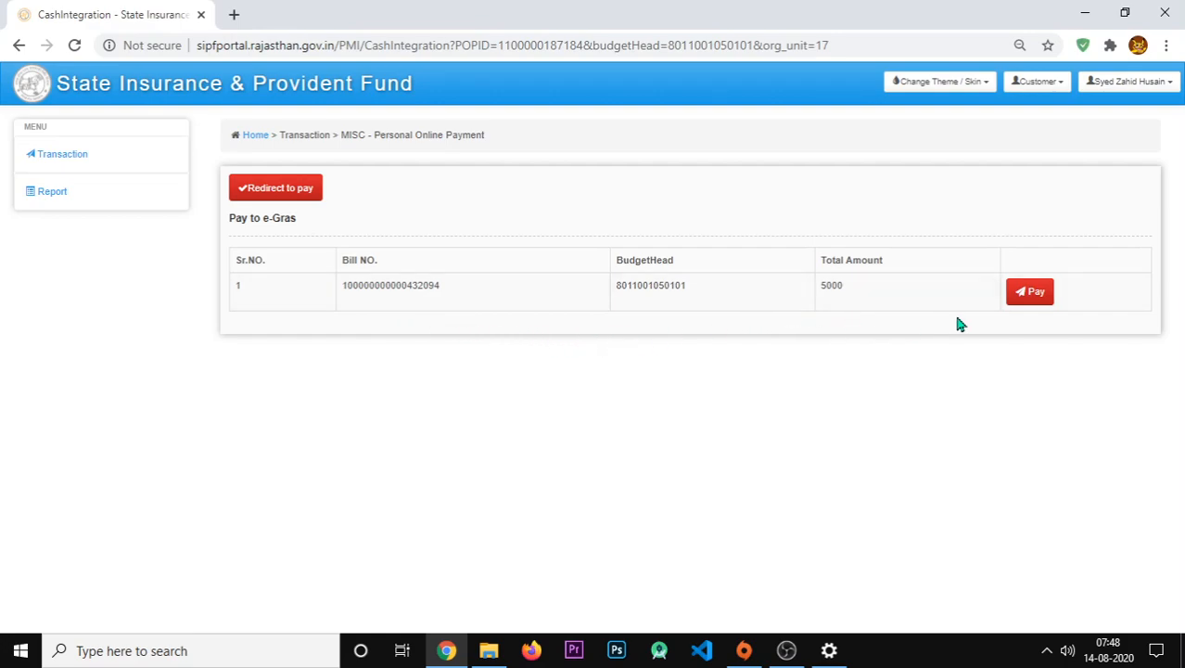
- Pay the 5000 bill and confirm the redirect to the e-Gras application
click(1038, 294)
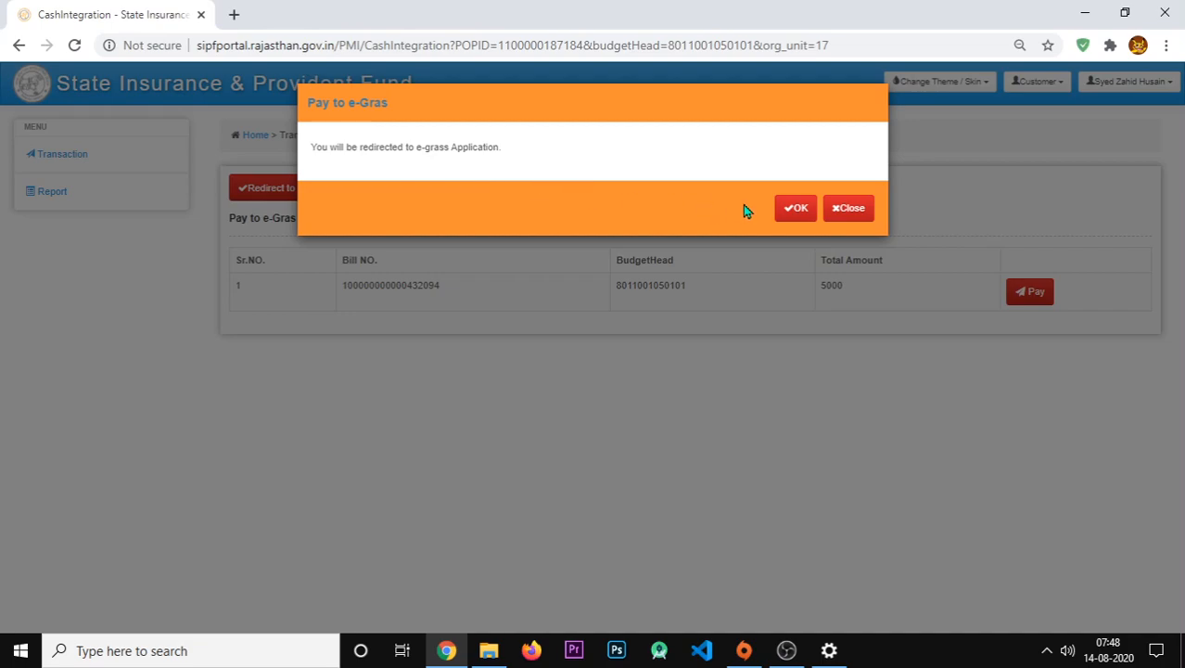
click(795, 210)
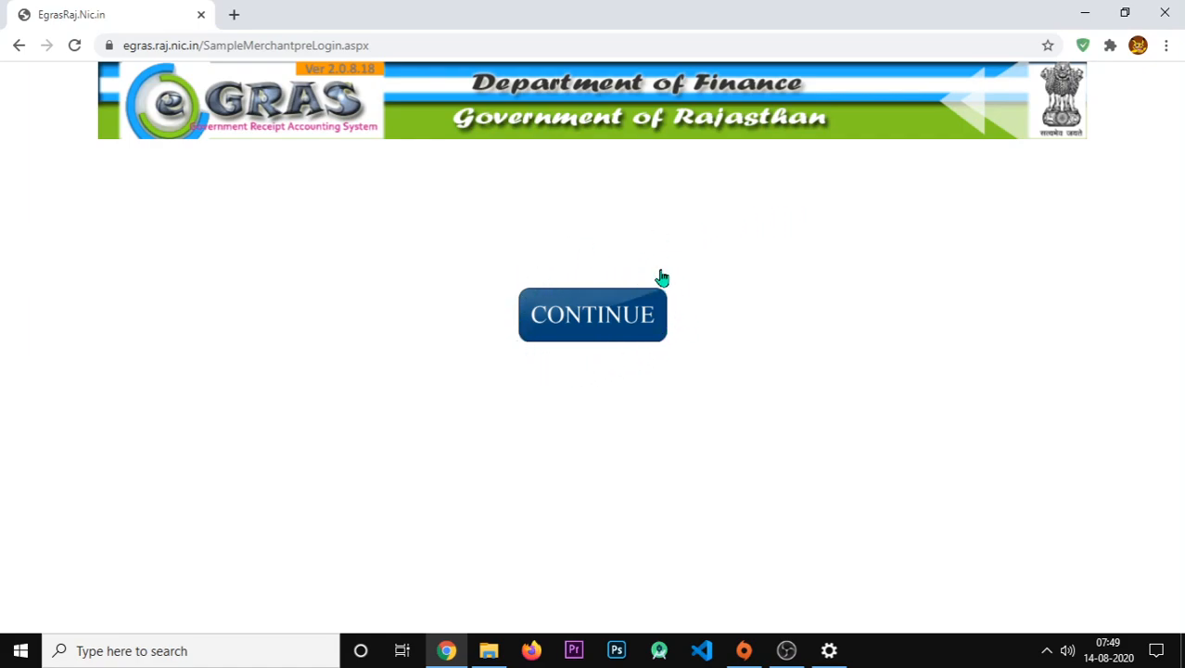
- Continue to payment details, select SBI AnyWhere as the bank, and proceed to save the record
click(587, 334)
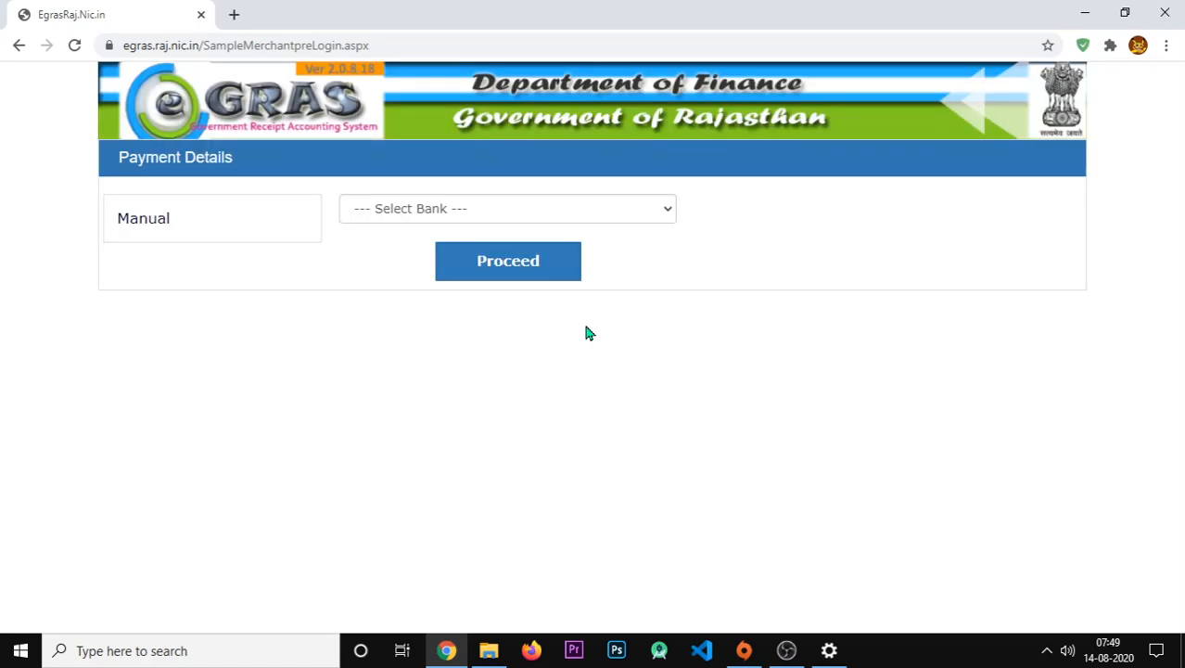
click(432, 214)
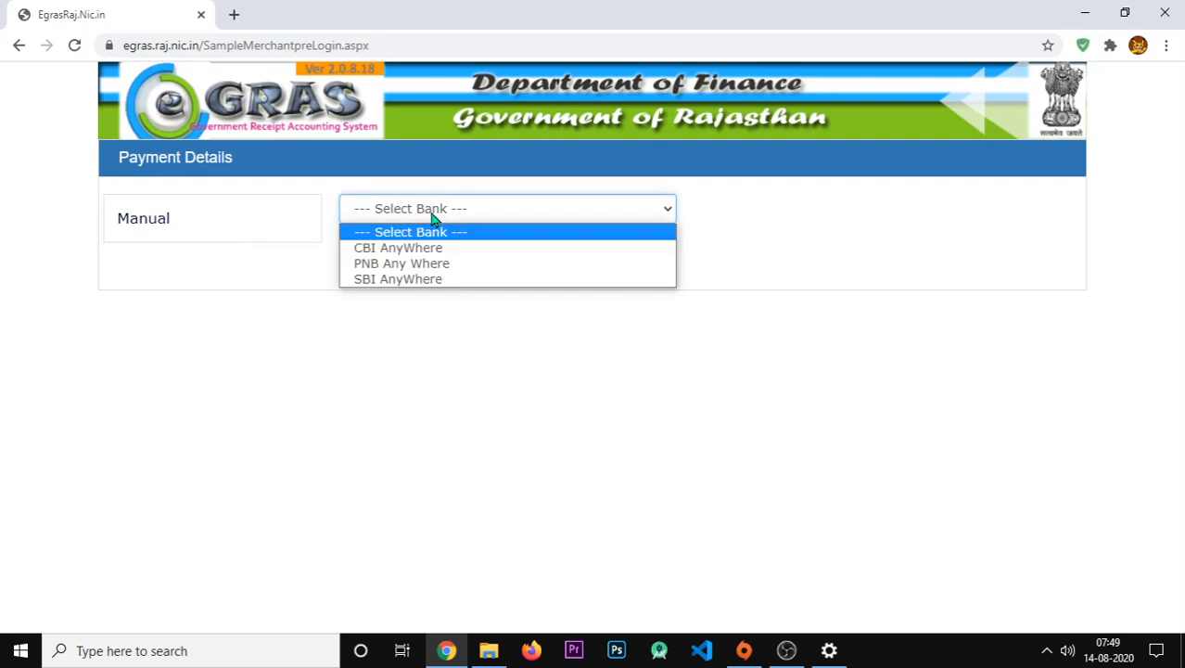
click(404, 280)
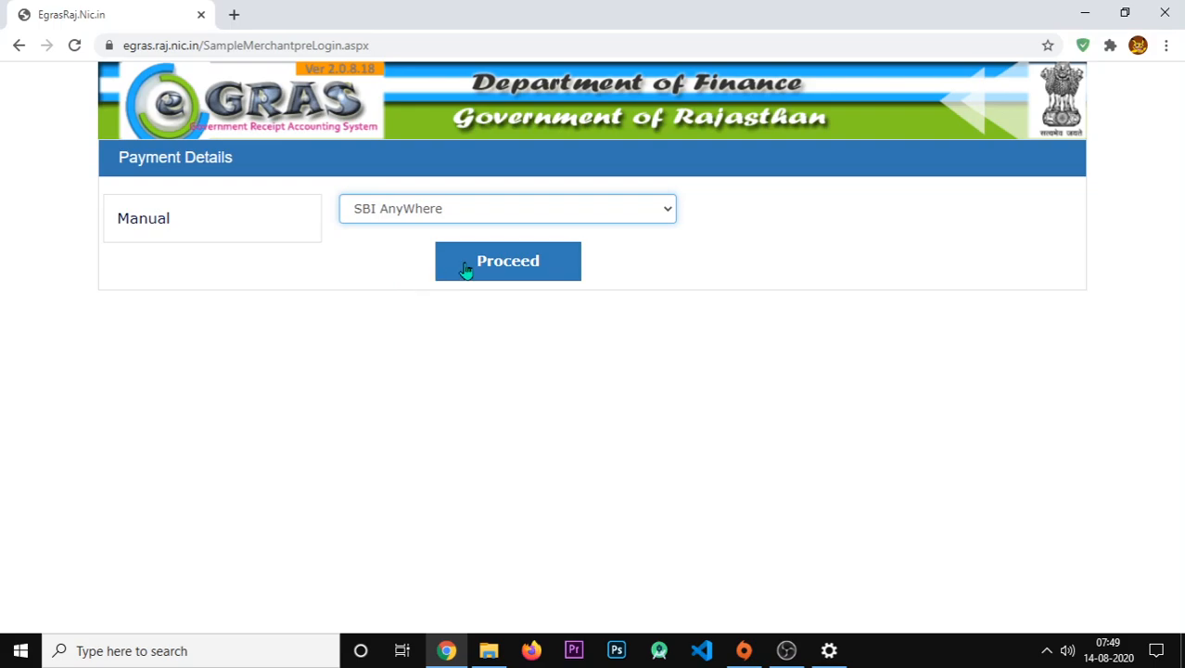
click(522, 262)
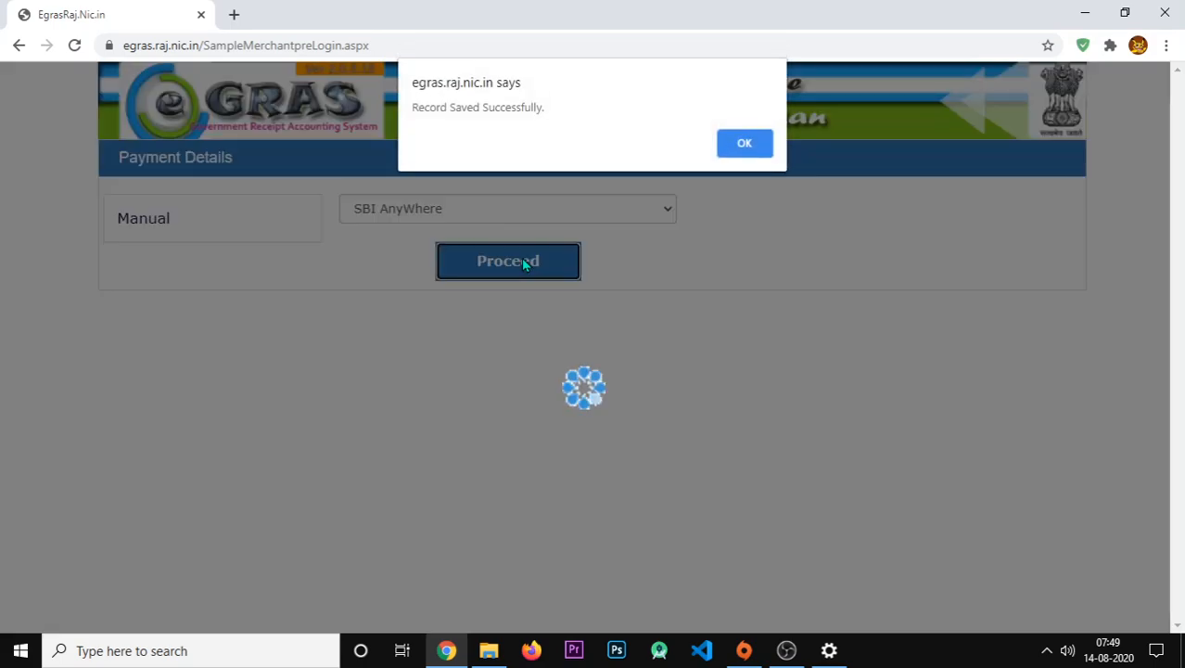
- Dismiss the record-saved notice, then download the 5000 manual challan PDF and open it
click(745, 145)
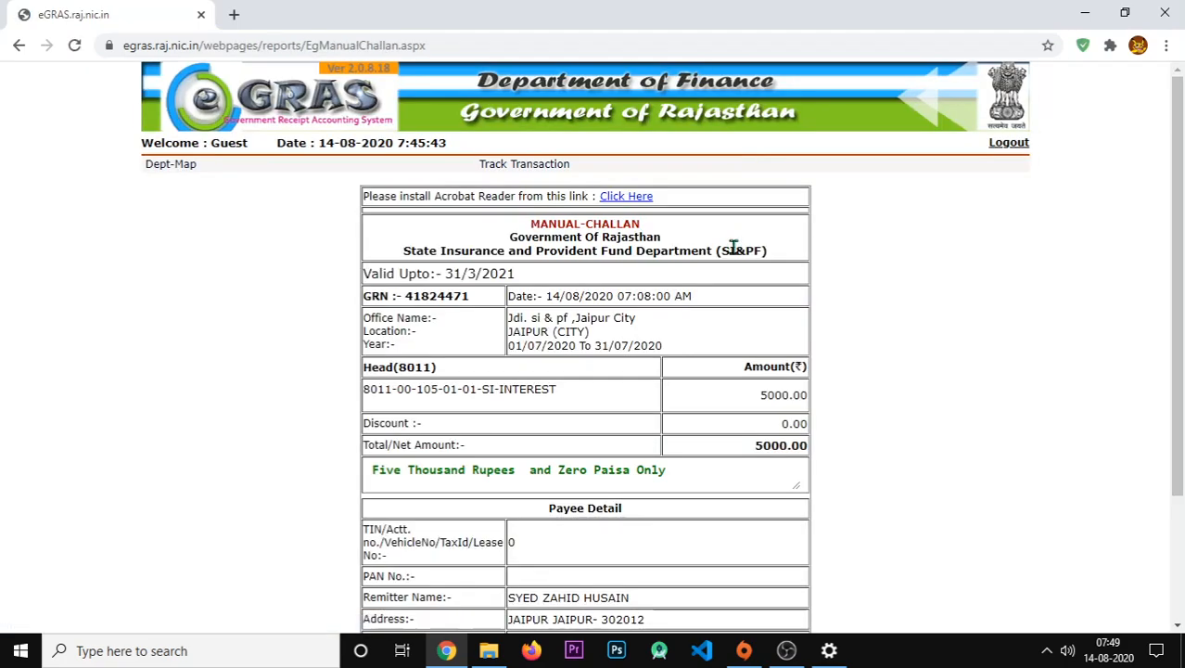
scroll(674, 331, down, 3)
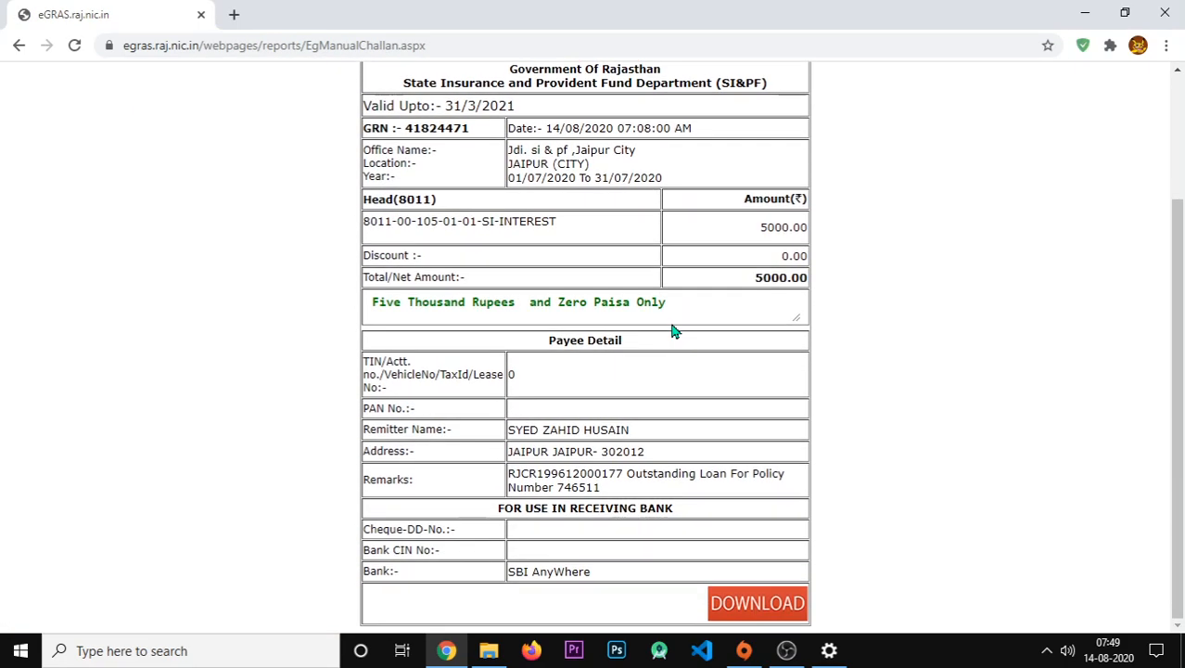
click(747, 609)
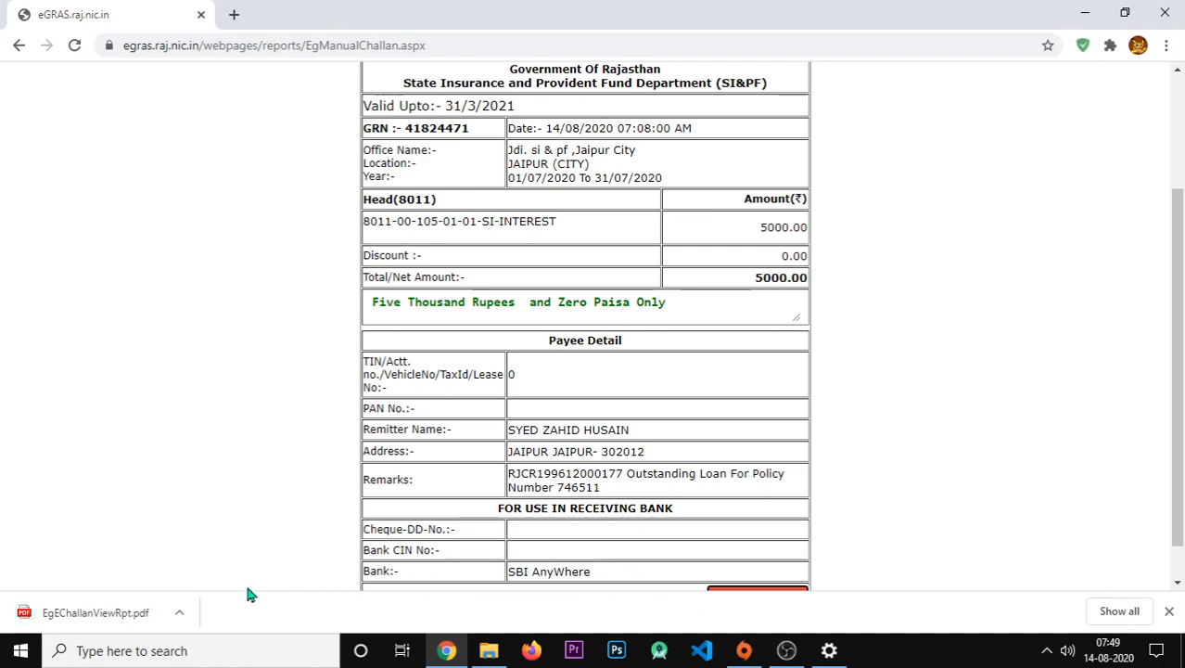
click(93, 608)
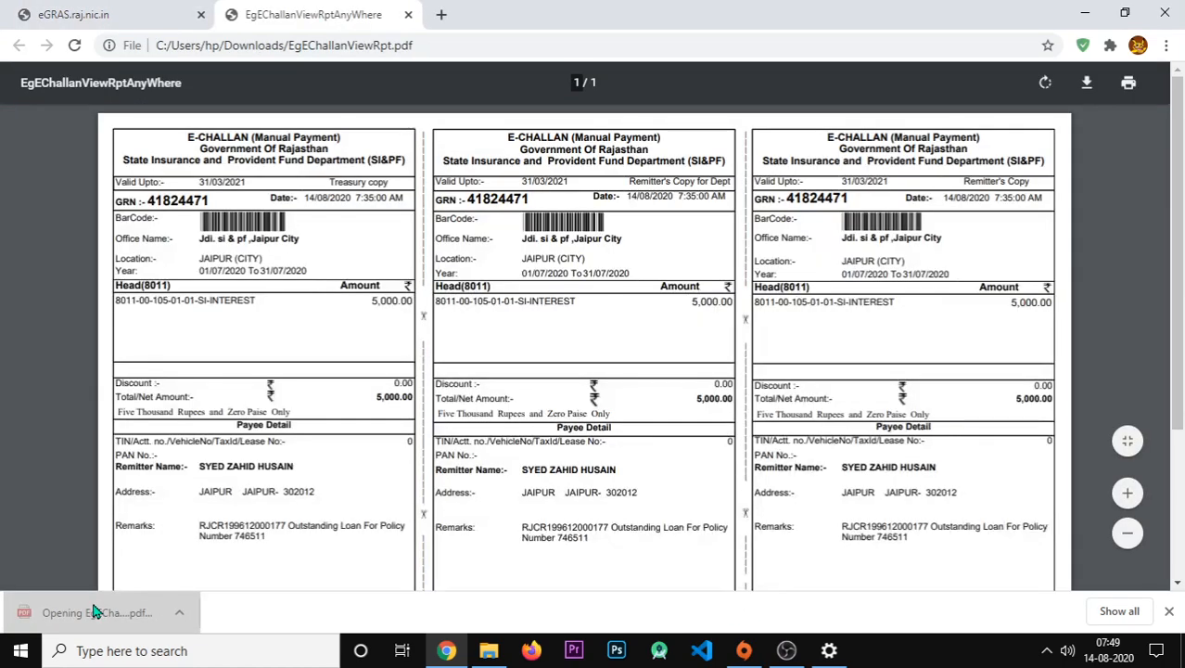
scroll(555, 350, down, 3)
scroll(551, 340, up, 2)
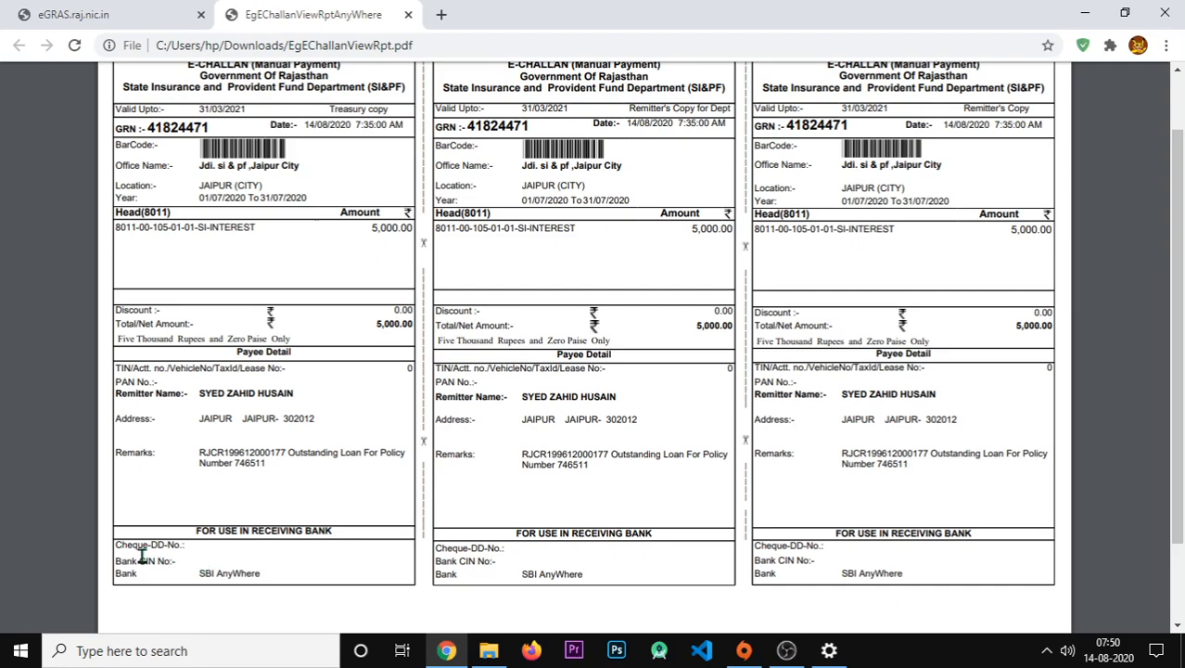
drag(189, 547, 112, 545)
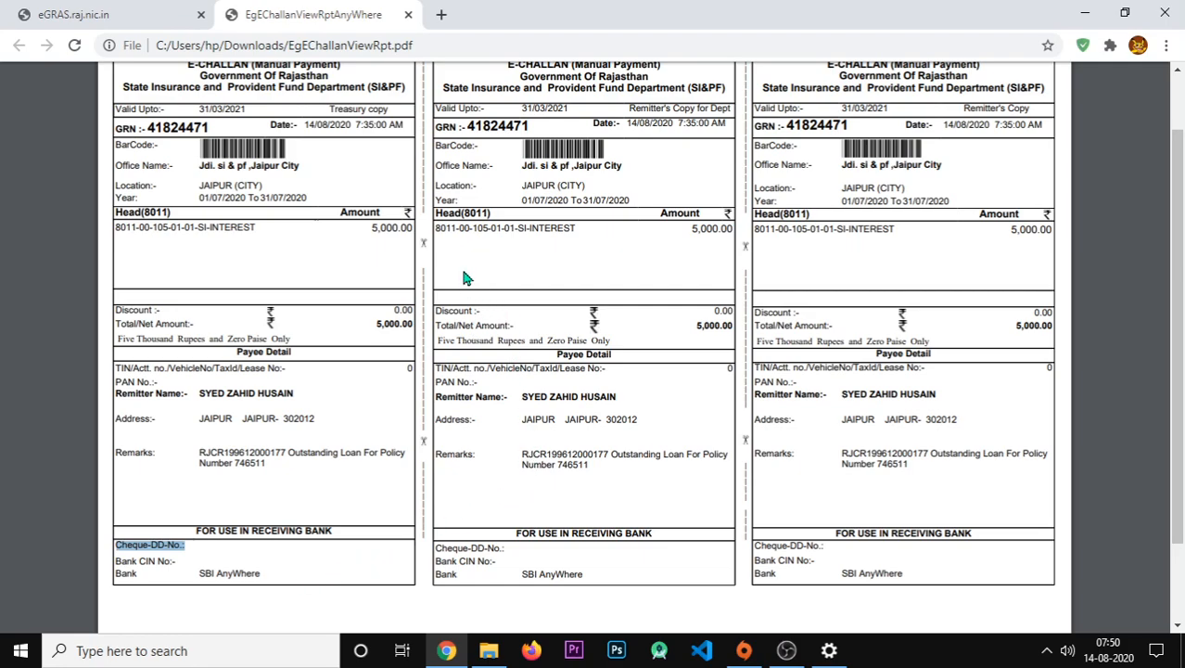
- Close the challan PDF and go to the Rajasthan SSO site in a new tab
click(408, 16)
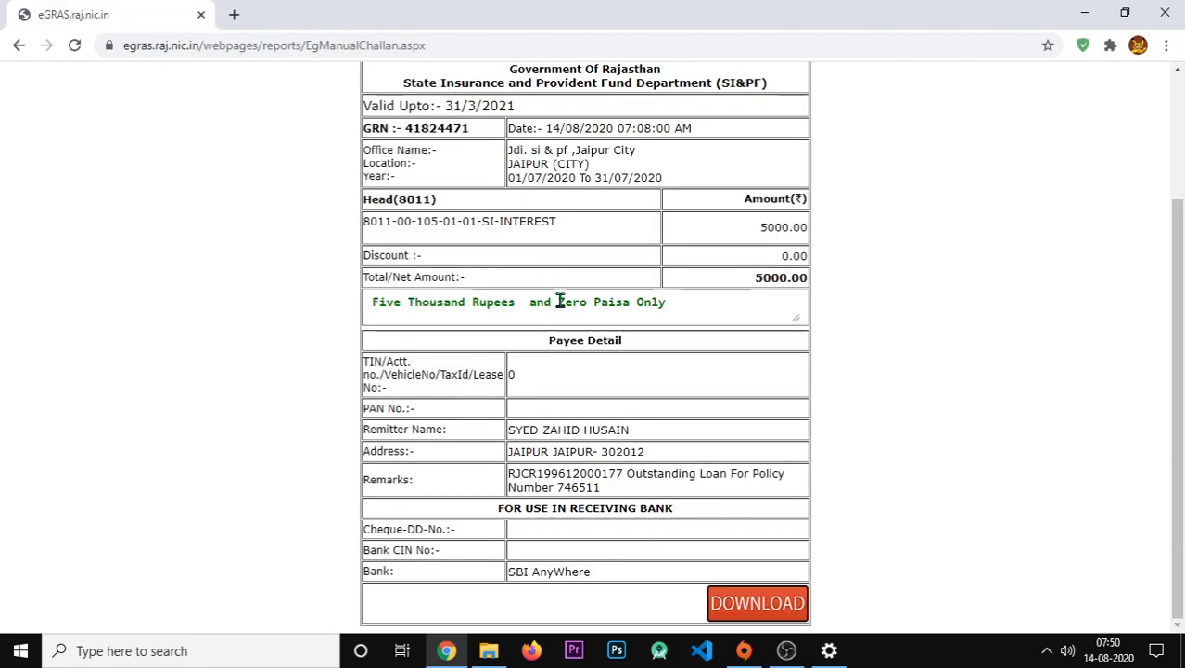
scroll(562, 306, up, 3)
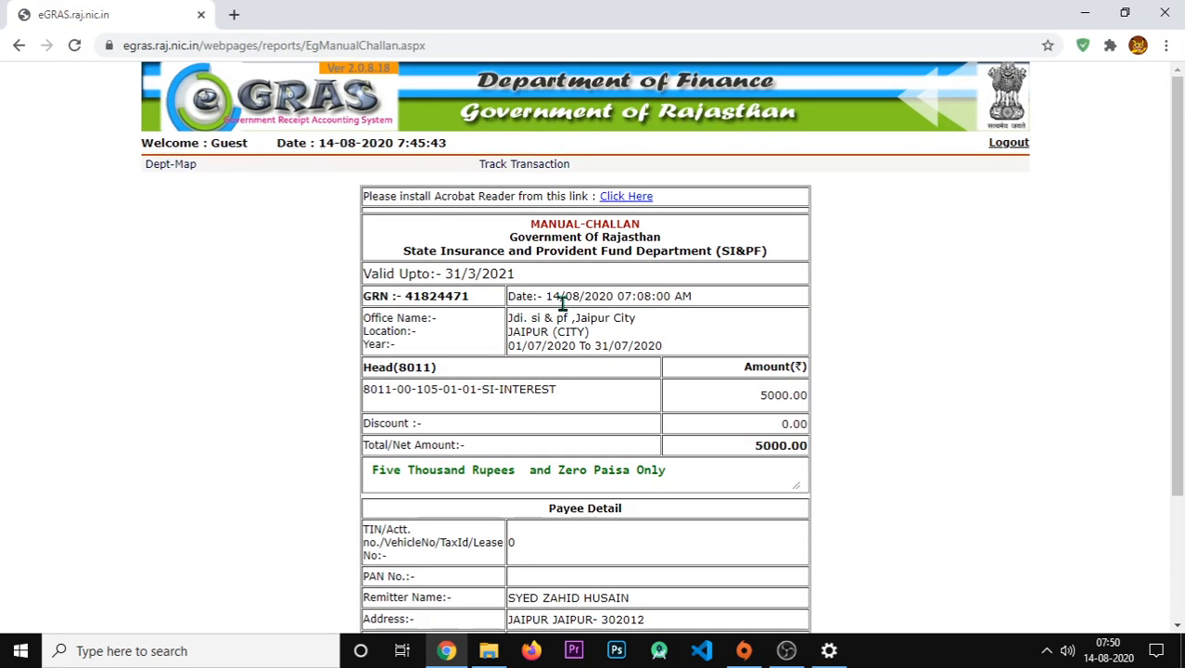
click(234, 14)
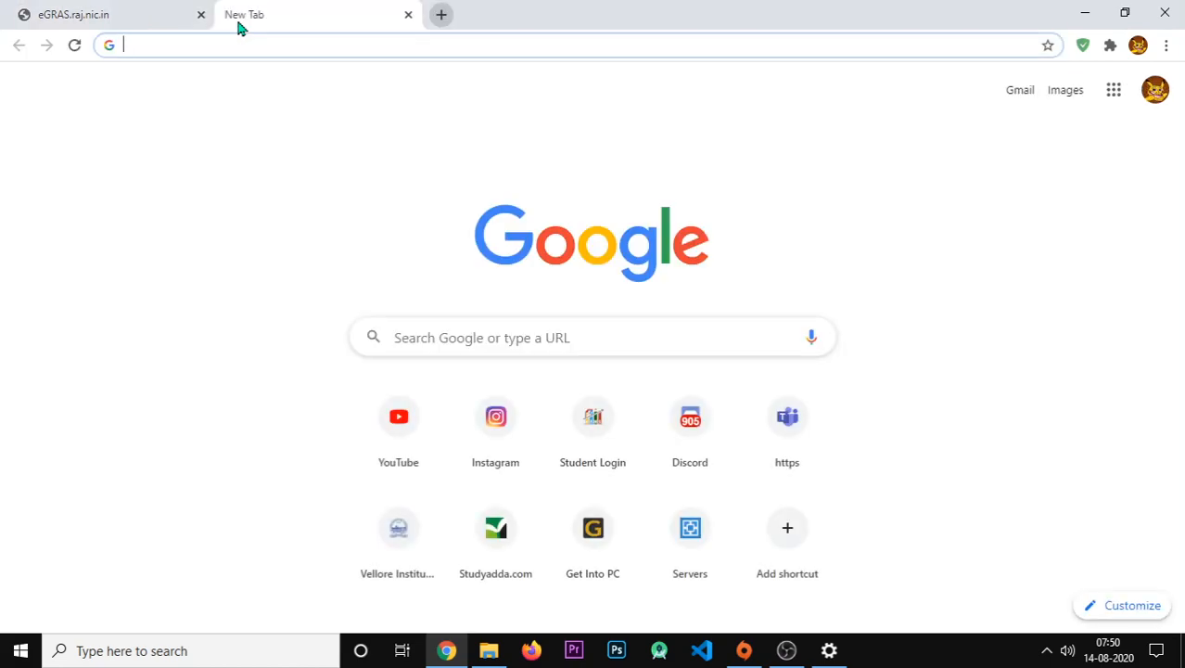
text(sso.rajasthan.gov.in)
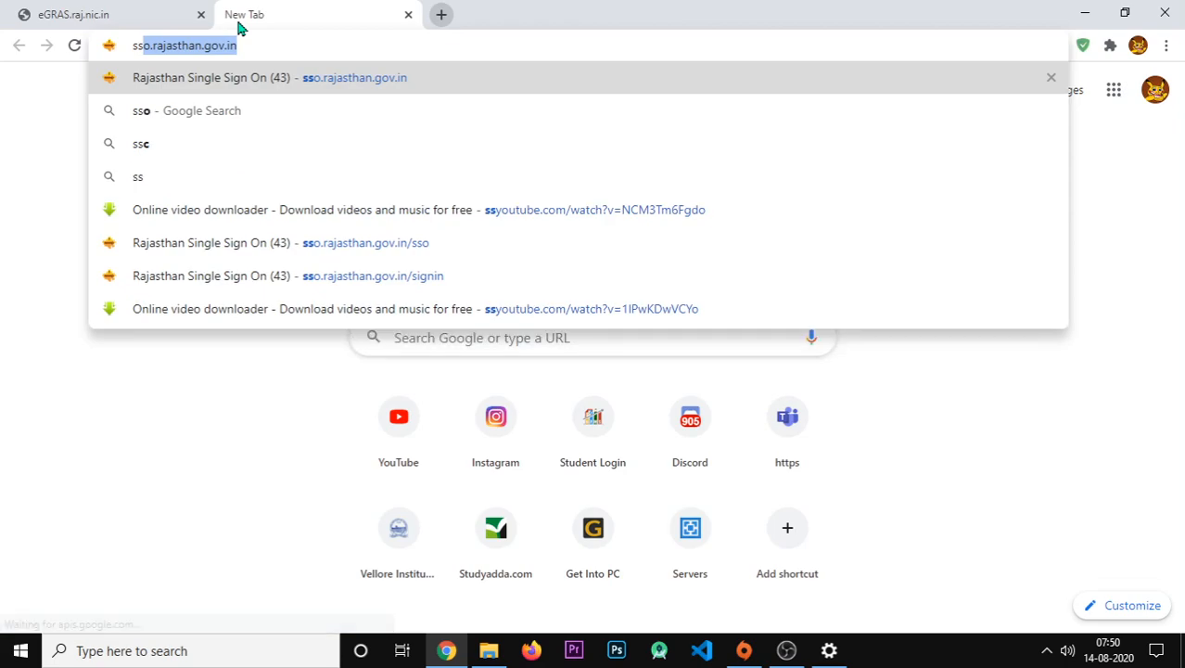
key(Return)
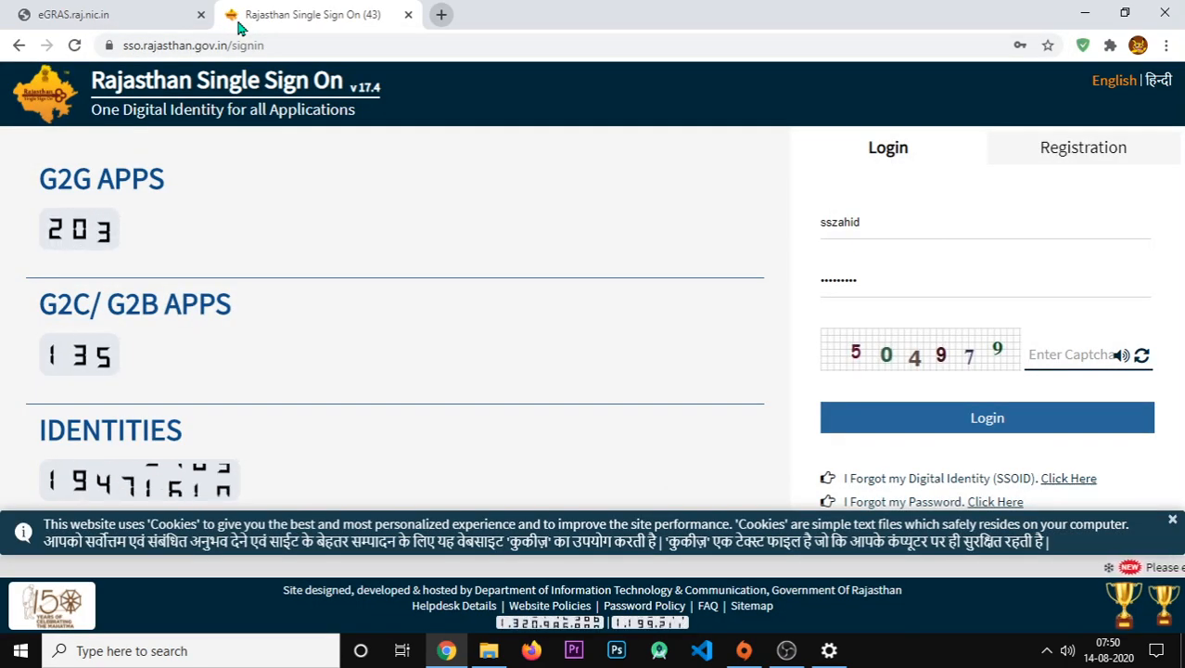
- Enter the captcha and log in, ending the earlier logged-in session
text(504)
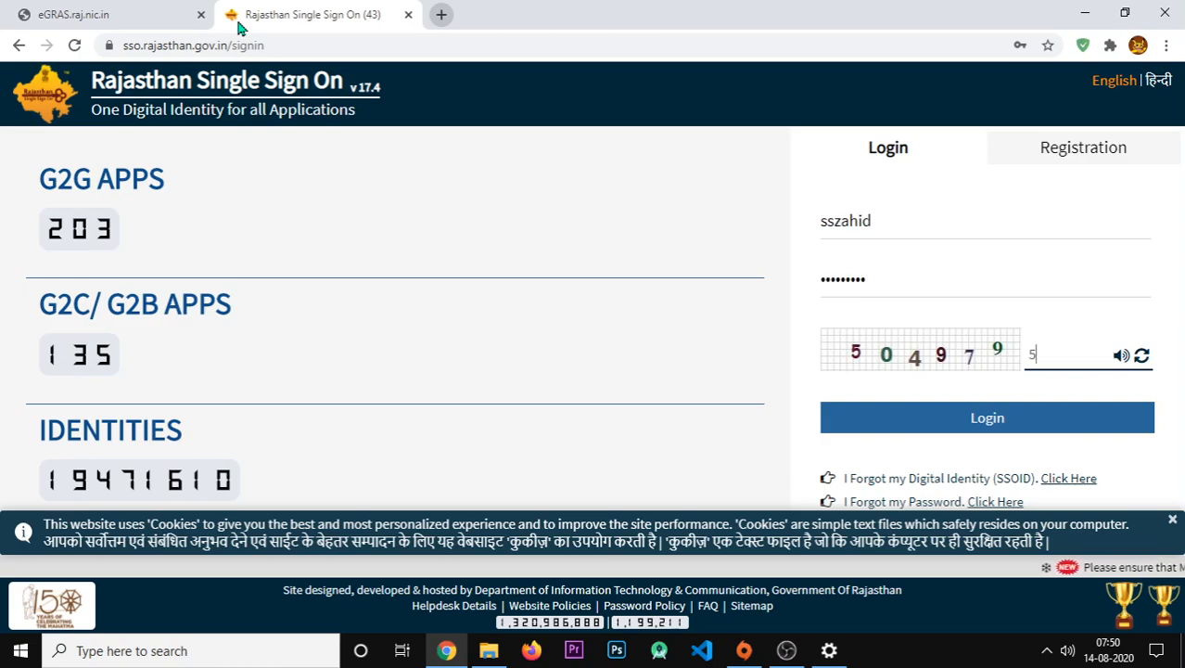
text(979)
click(939, 418)
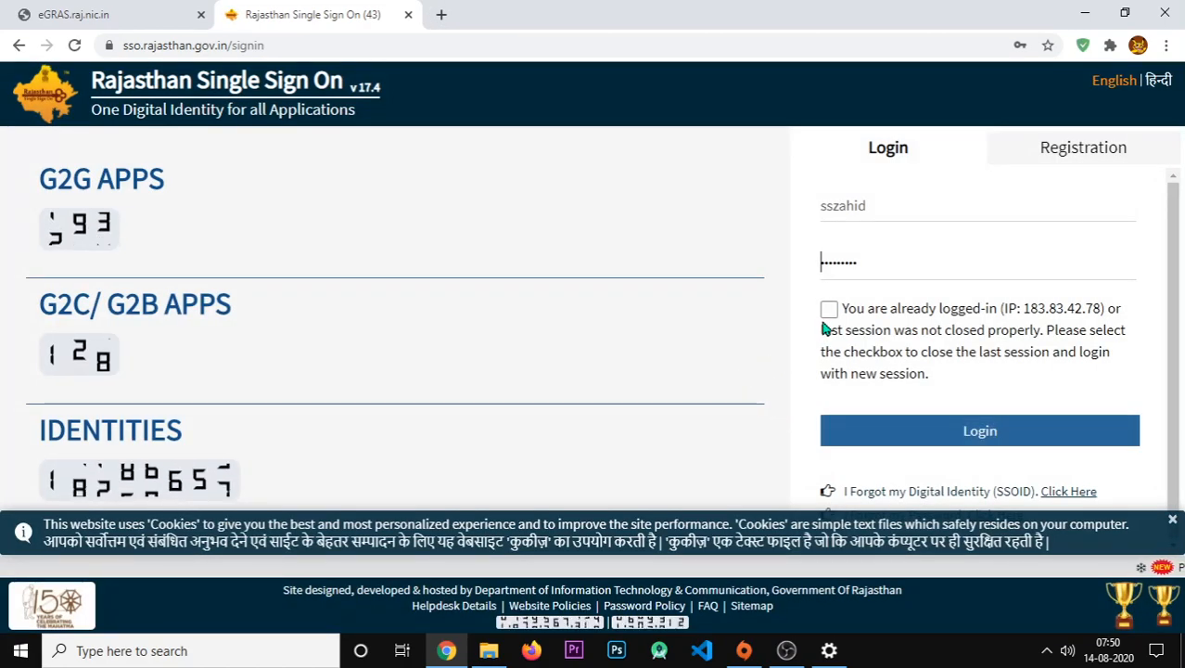
click(824, 326)
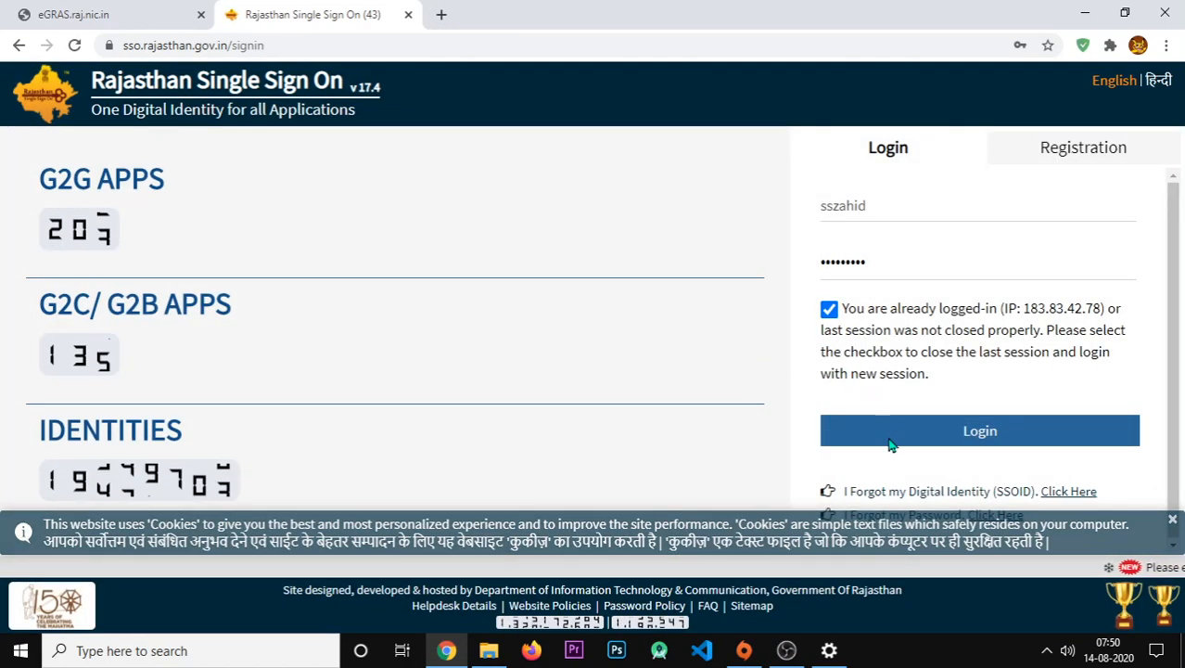
click(888, 443)
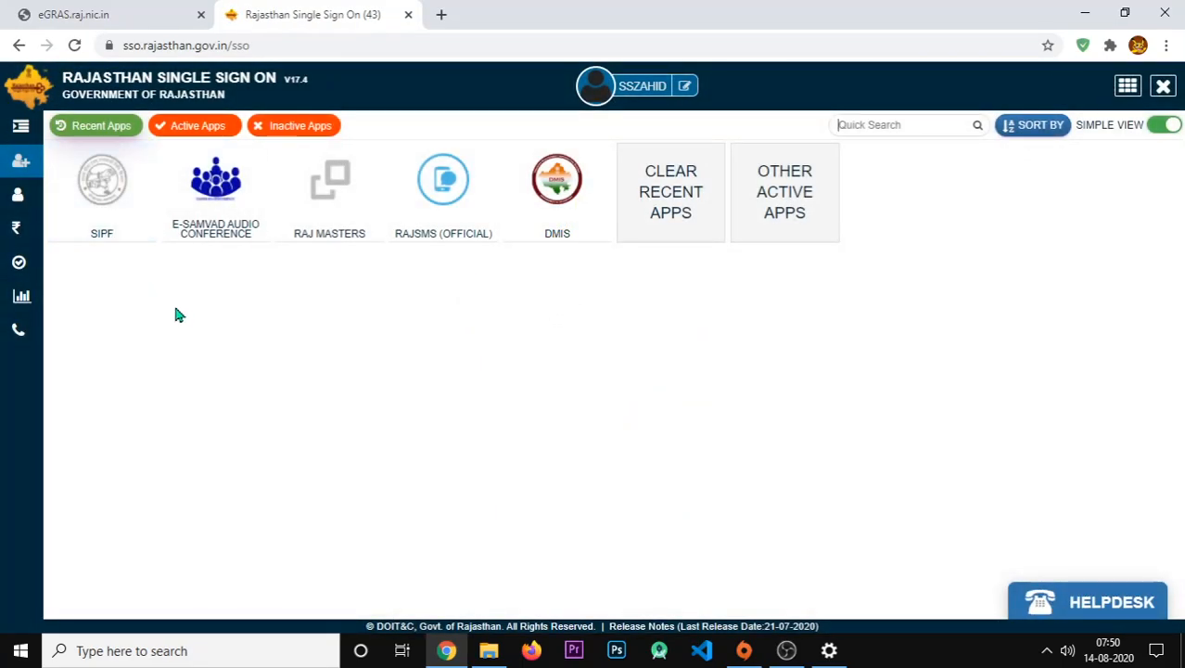
- Launch SIPF, dismiss the old passbook prompt, and open Transaction > MISC-Personal Online Payment
click(93, 211)
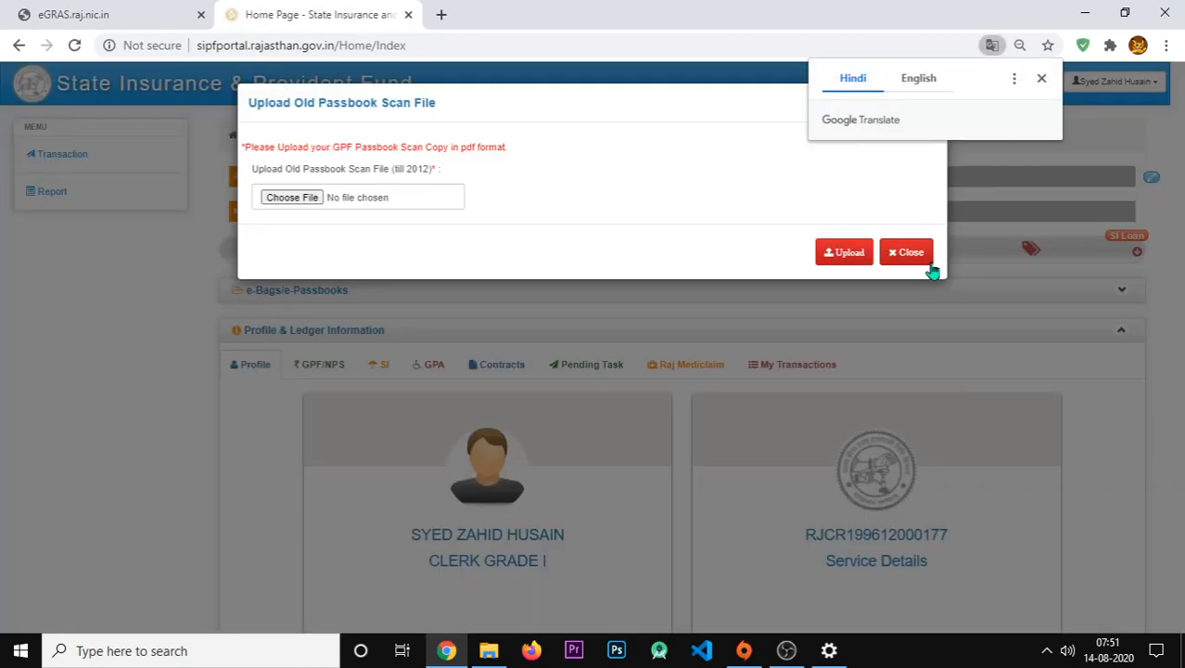
click(909, 252)
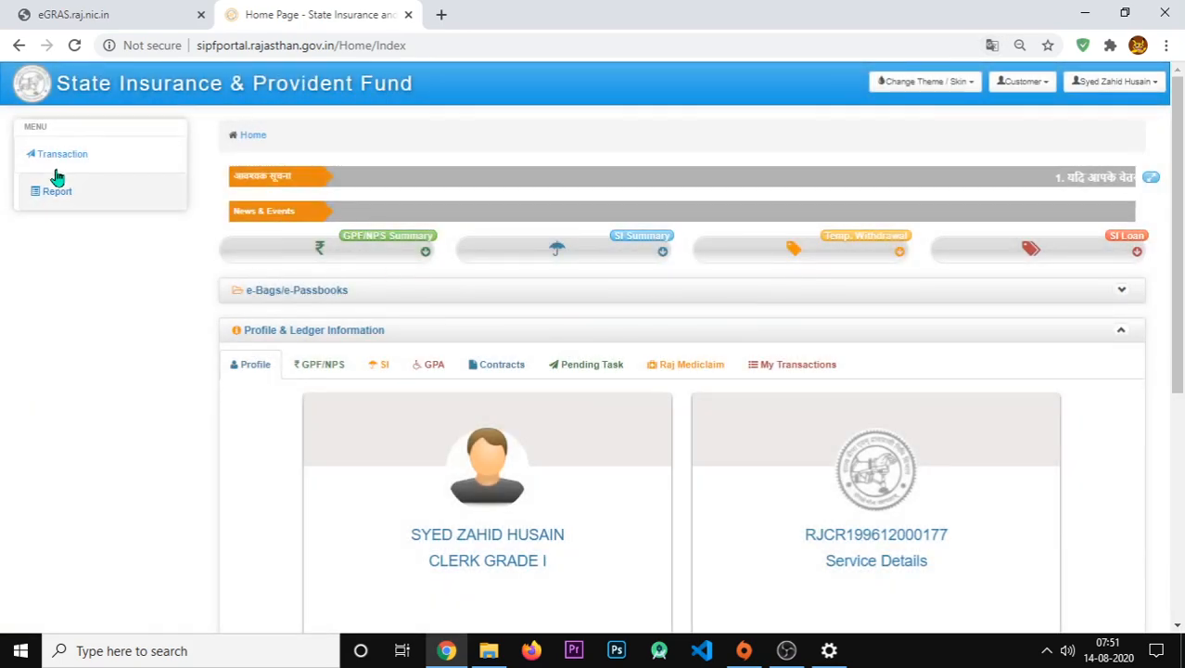
click(58, 159)
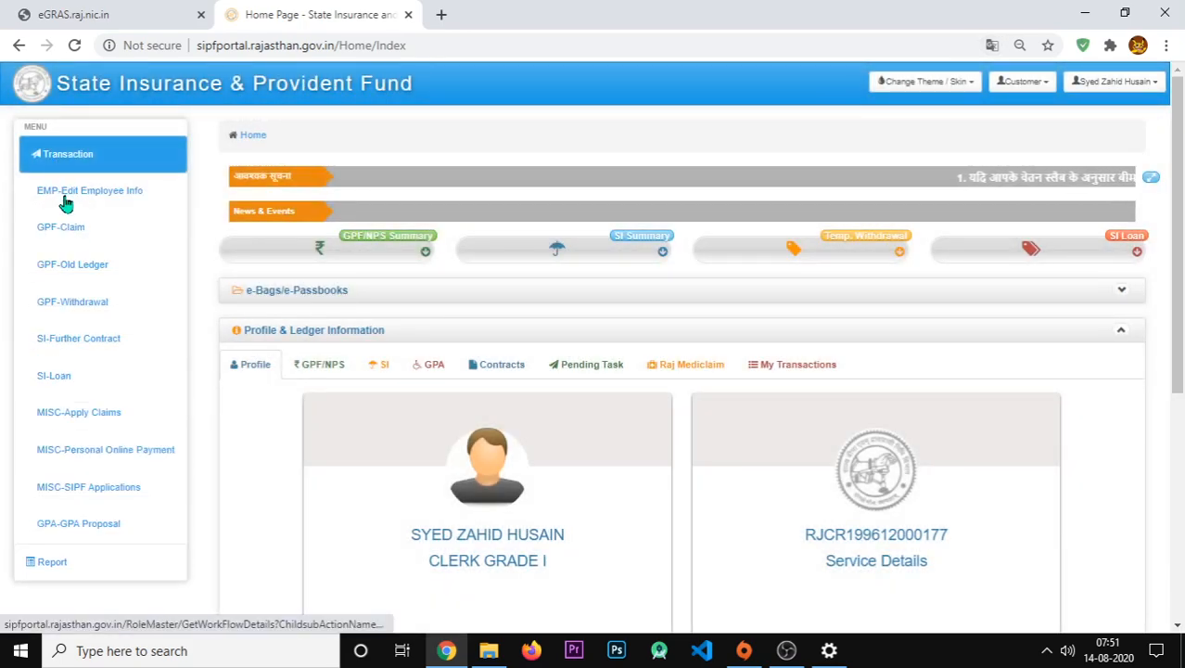
click(114, 462)
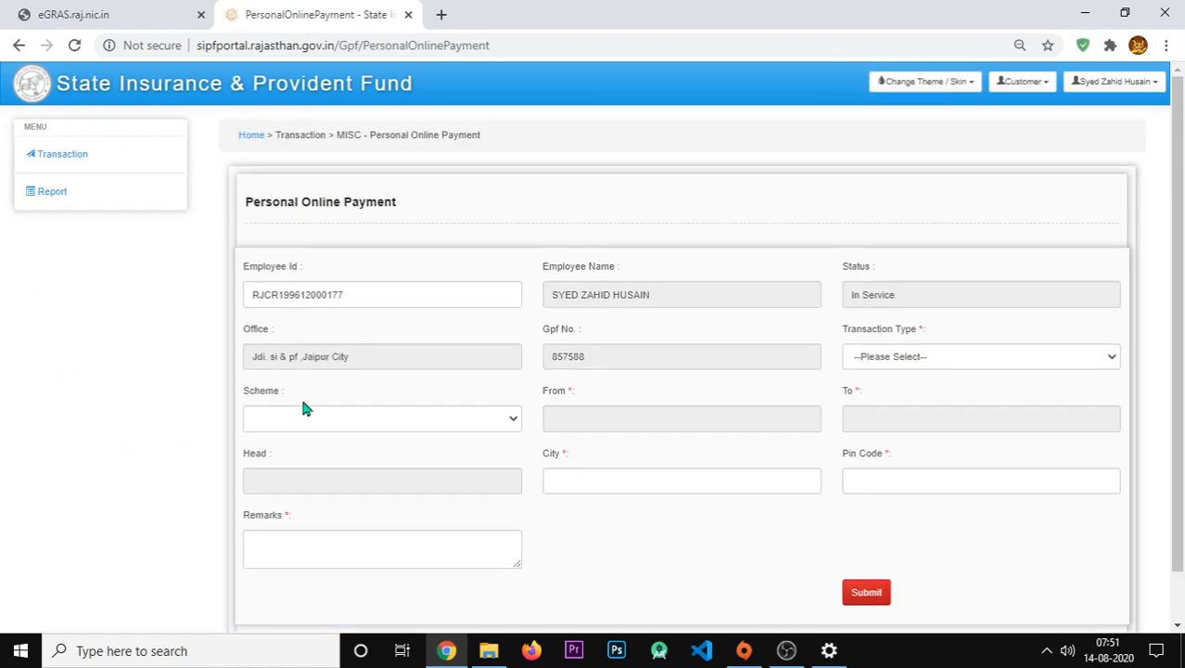
- Set the transaction type to ONLINE and the scheme to SI
click(879, 364)
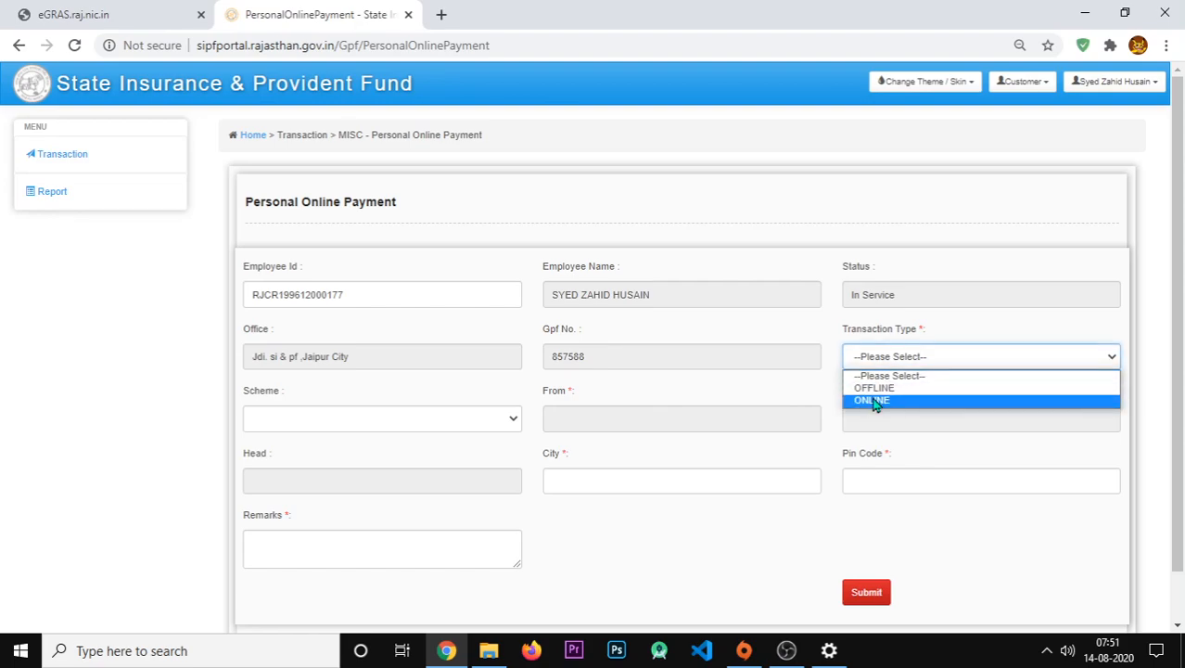
click(874, 400)
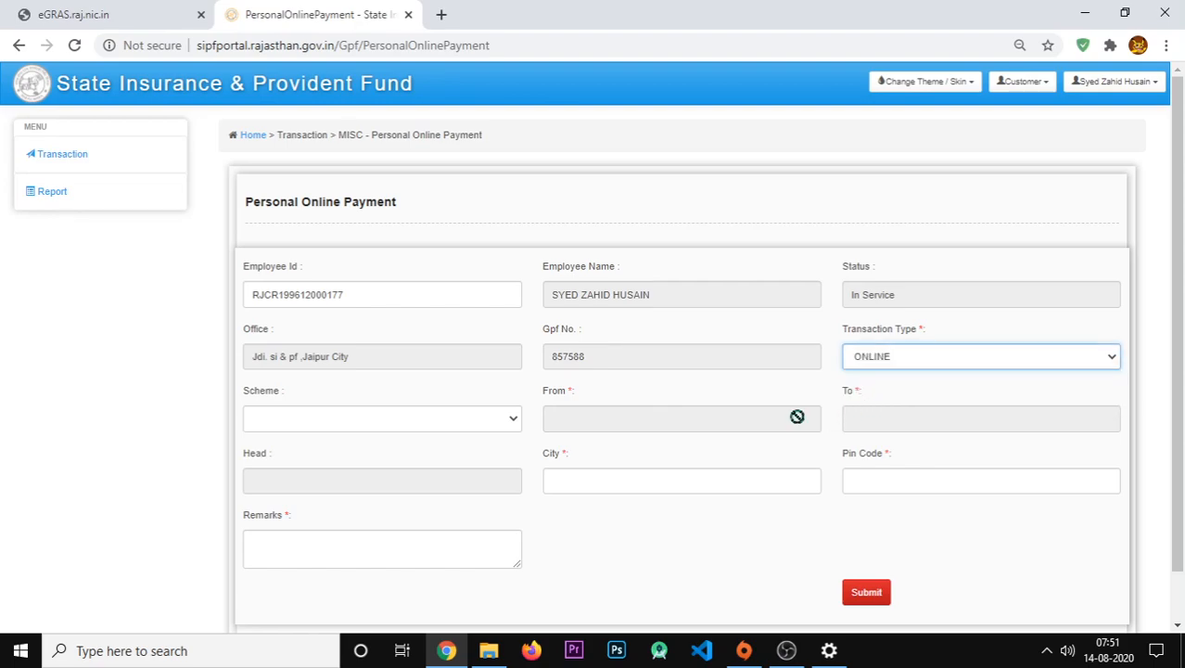
click(374, 422)
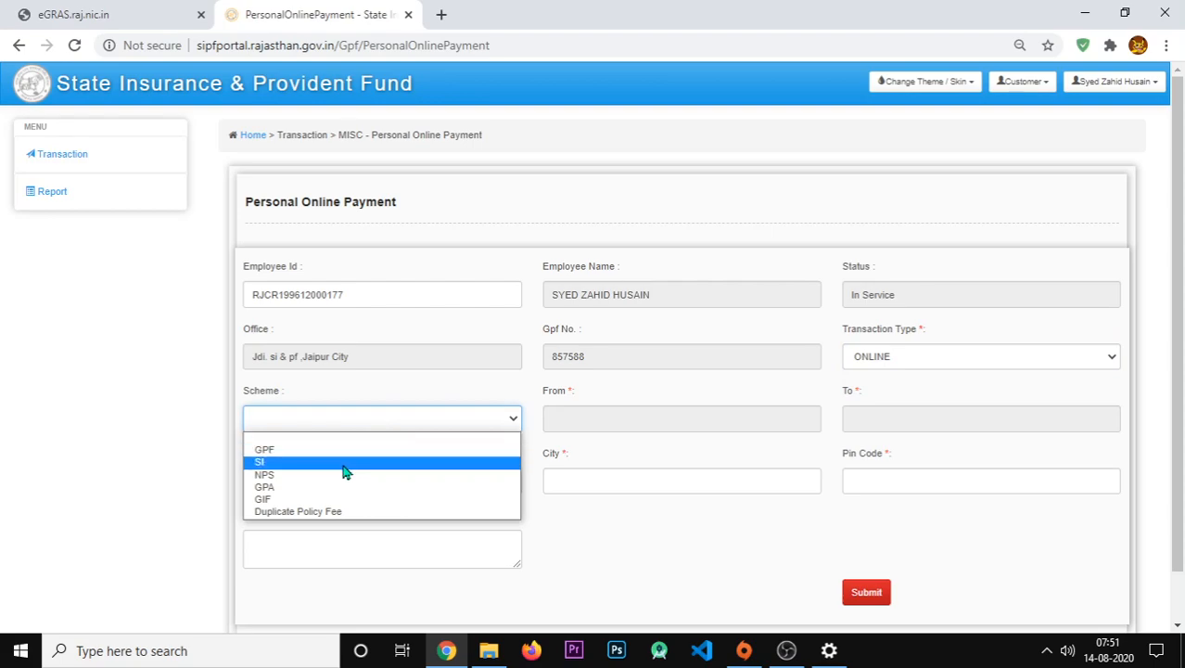
click(345, 471)
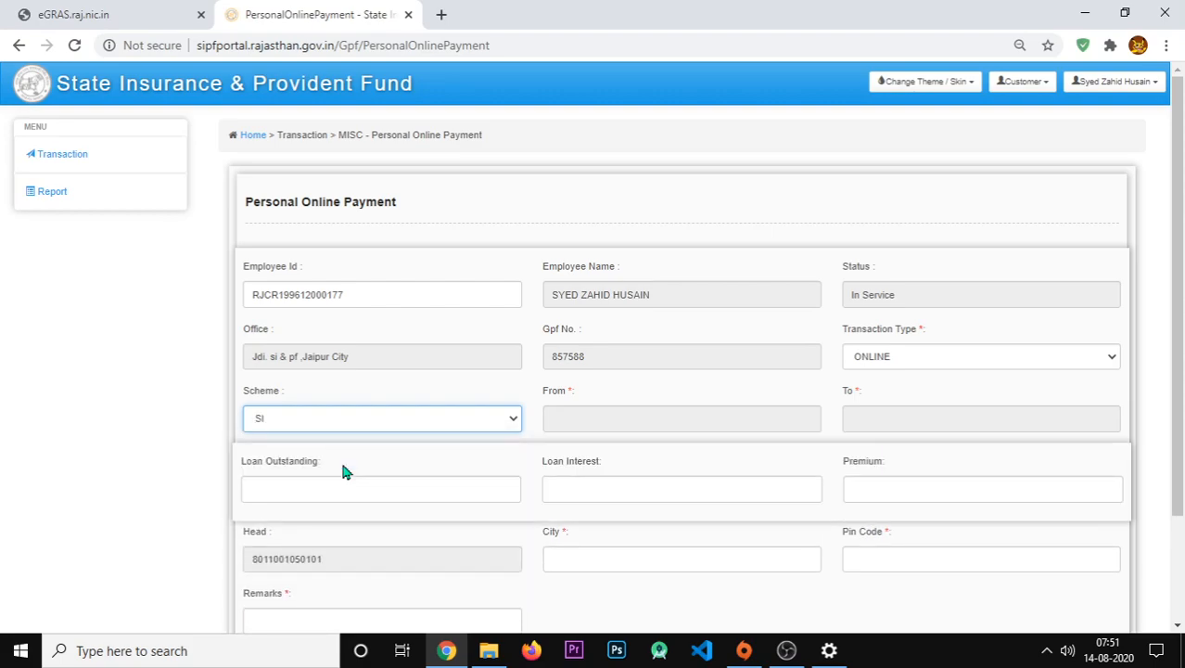
- Set the period from 01/07/2020 to 31/07/2020 and enter Loan Outstanding 100
click(606, 421)
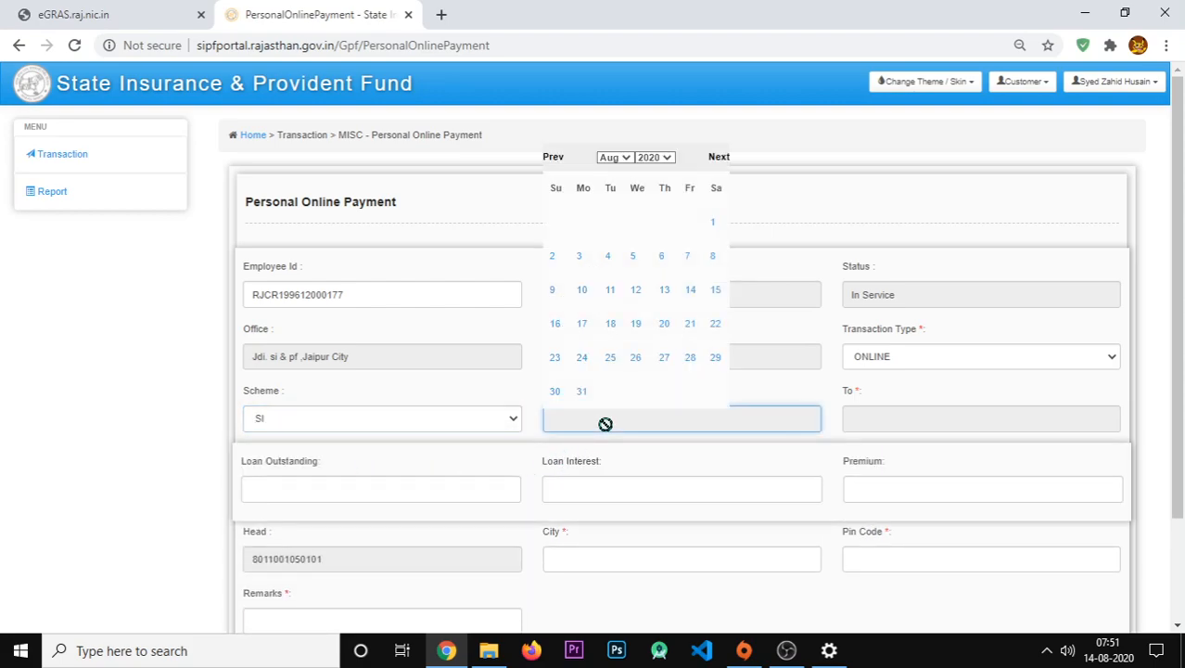
click(555, 160)
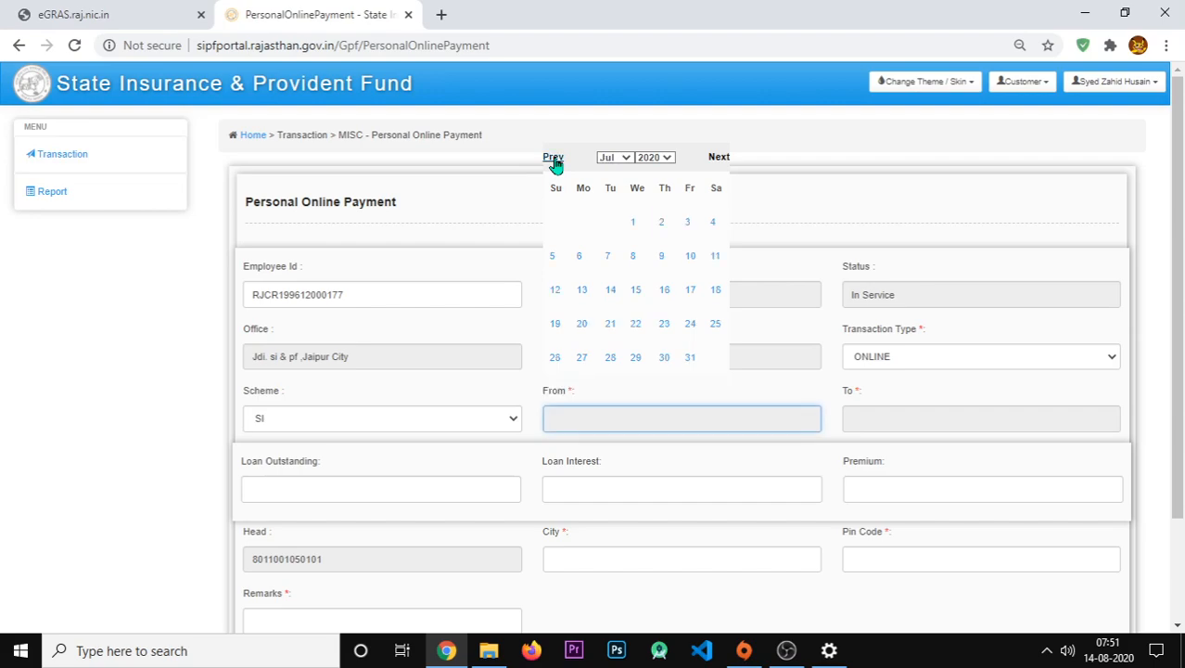
click(634, 226)
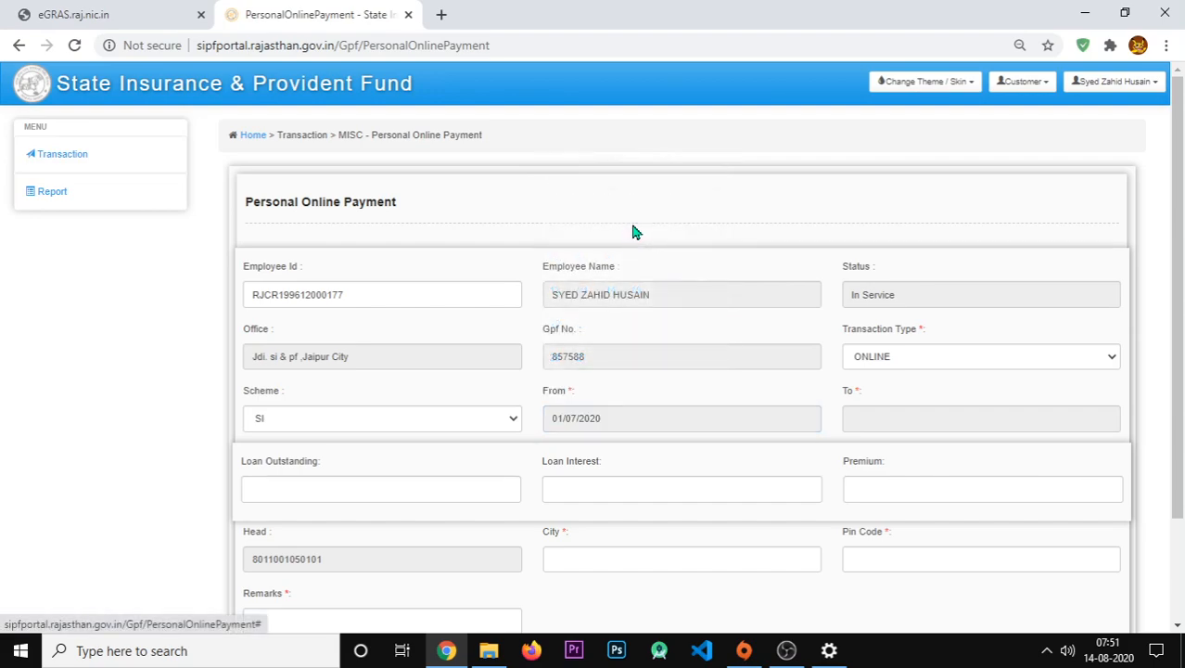
click(884, 425)
click(853, 159)
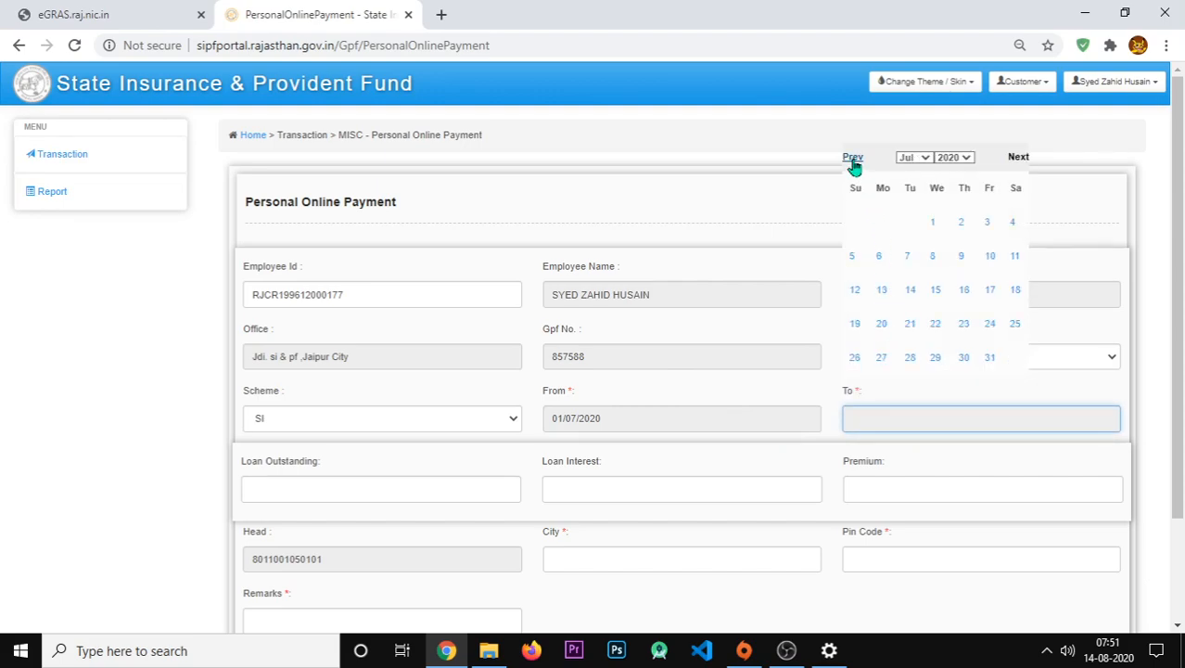
click(991, 361)
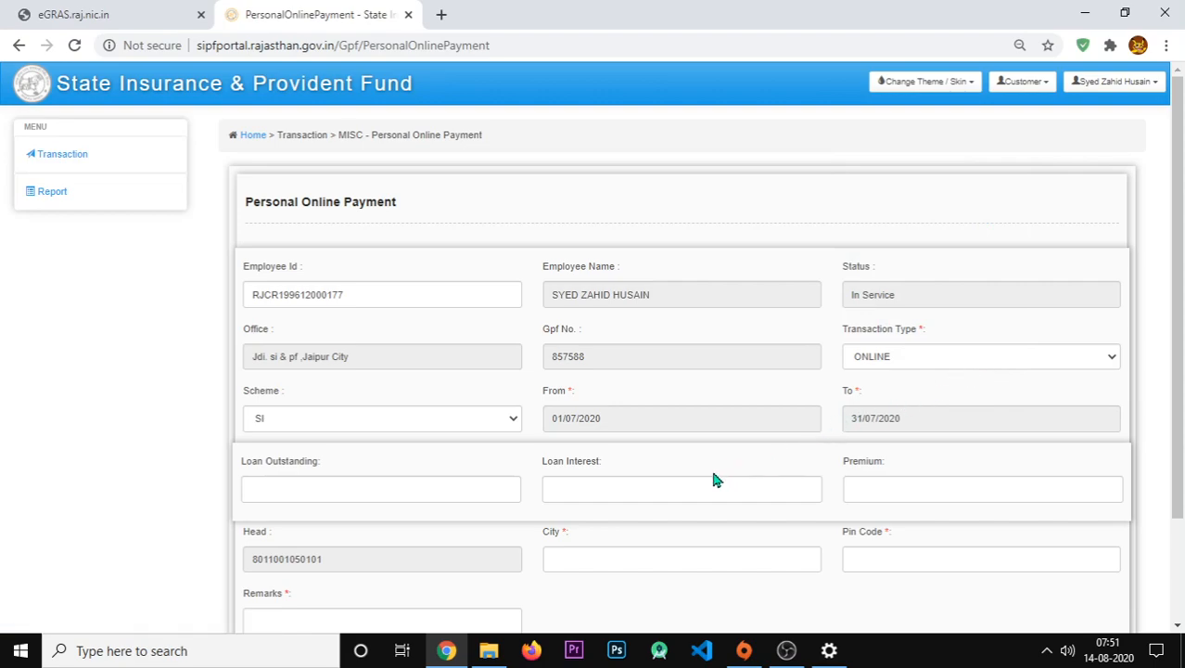
click(404, 492)
text(100)
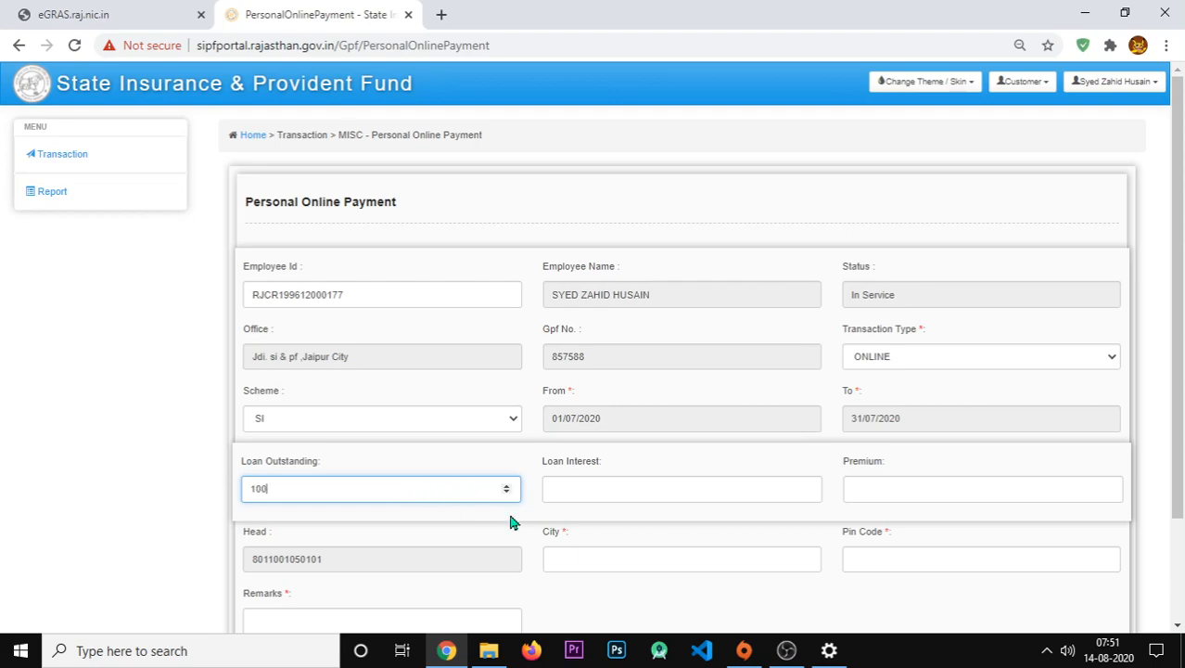
click(526, 526)
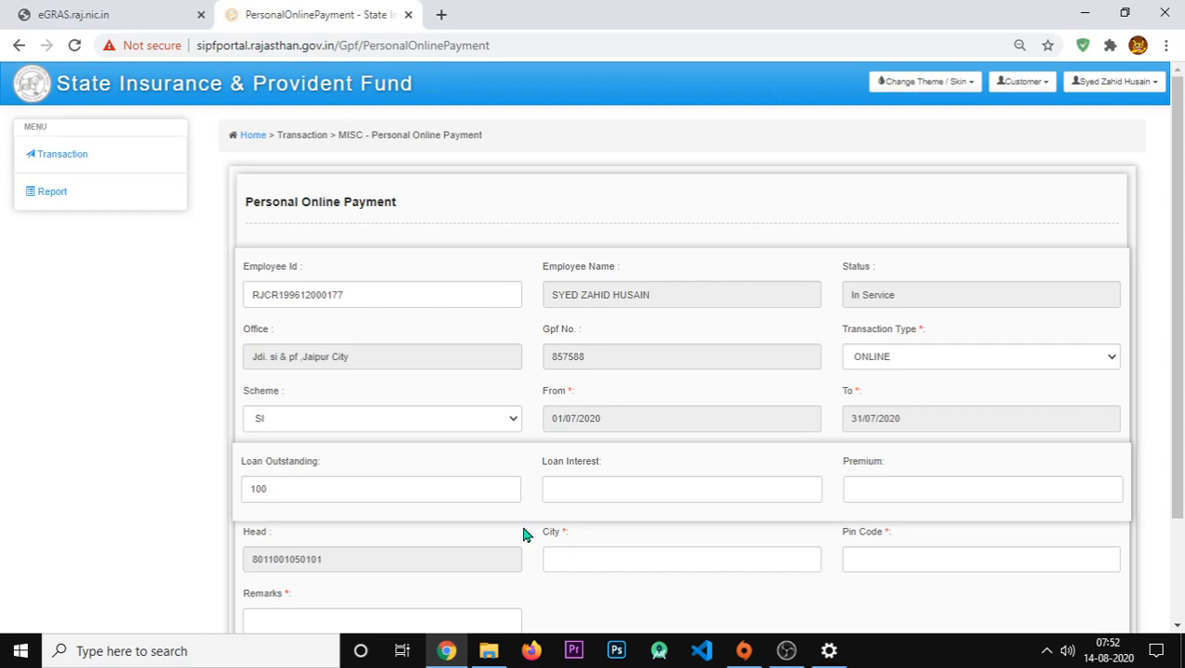
- Fill city JAIPUR, the suggested pin code, and a remark of employee ID plus 'OUTSTANDING LOAN'
scroll(523, 534, down, 3)
click(590, 434)
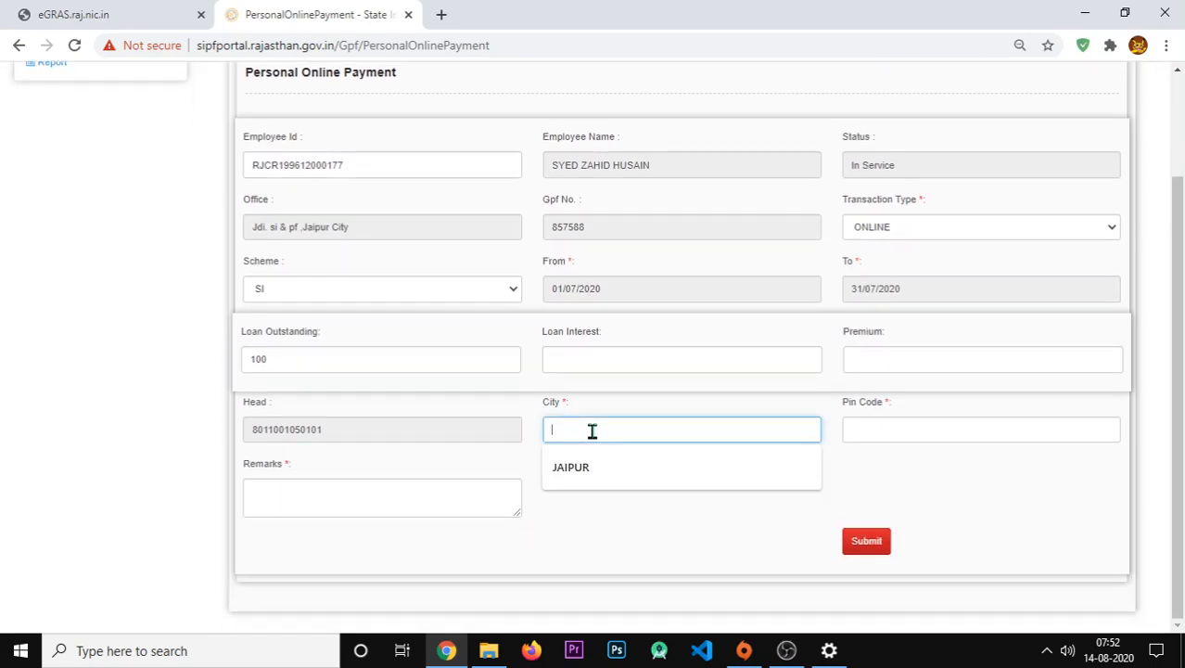
click(588, 466)
click(891, 428)
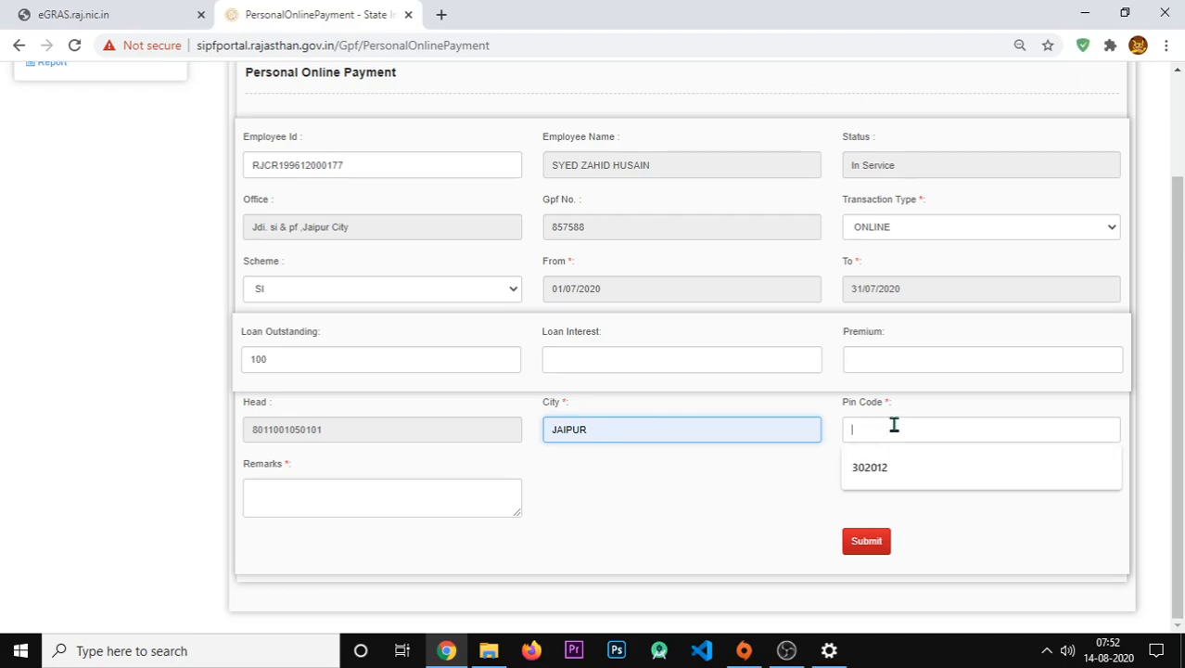
click(872, 467)
click(340, 488)
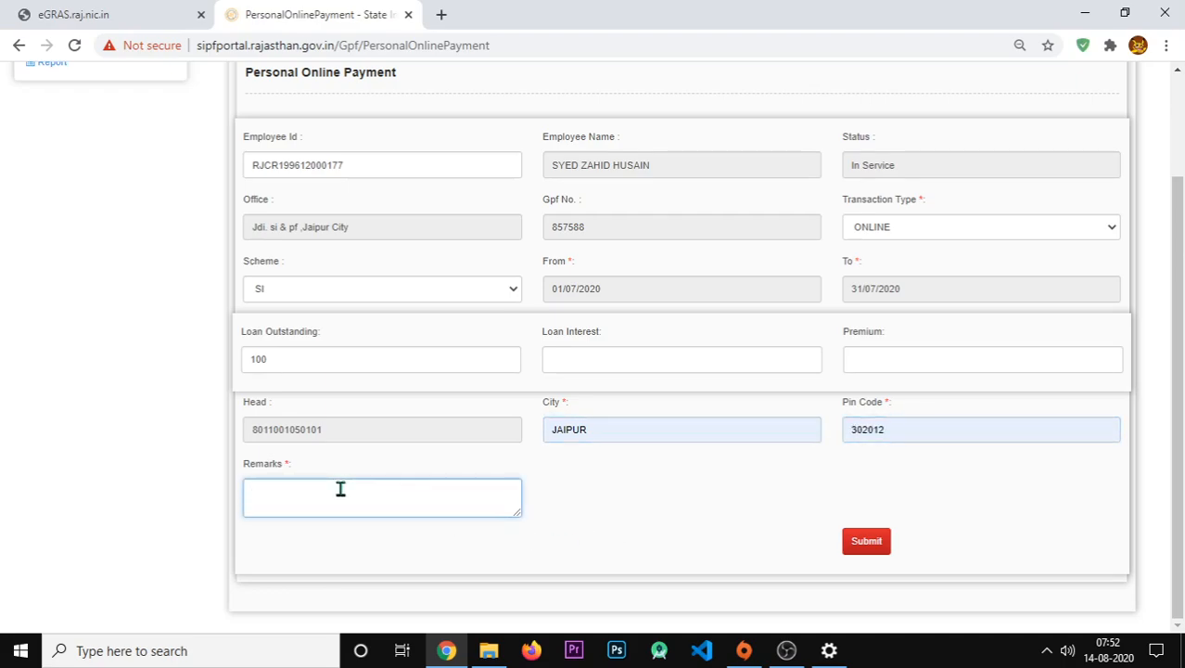
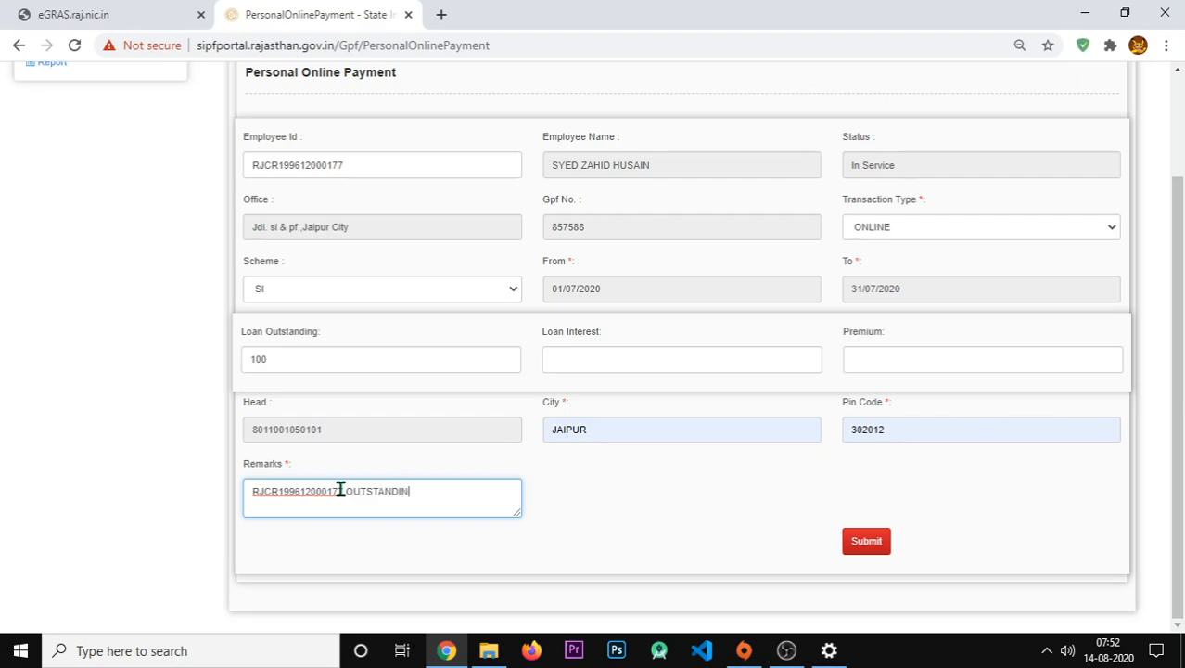
text(G LOAN)
- Submit the form, generate the ₹100 e-Gras bill, and confirm paying it through e-Gras
click(856, 542)
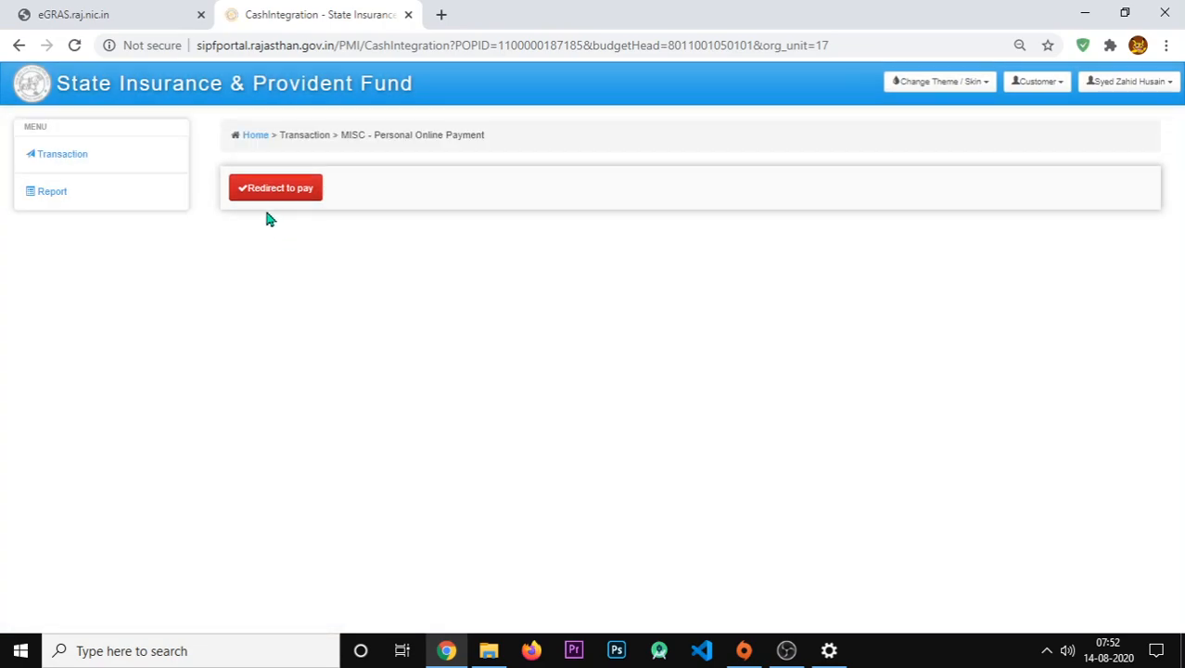
click(274, 193)
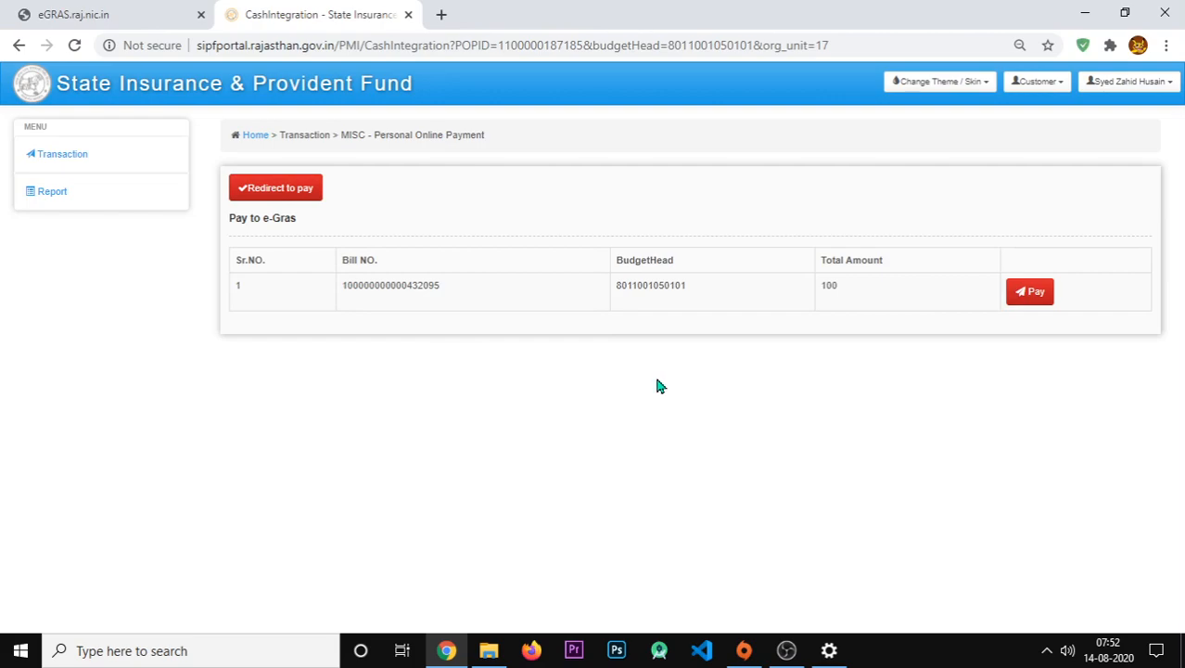
click(1032, 295)
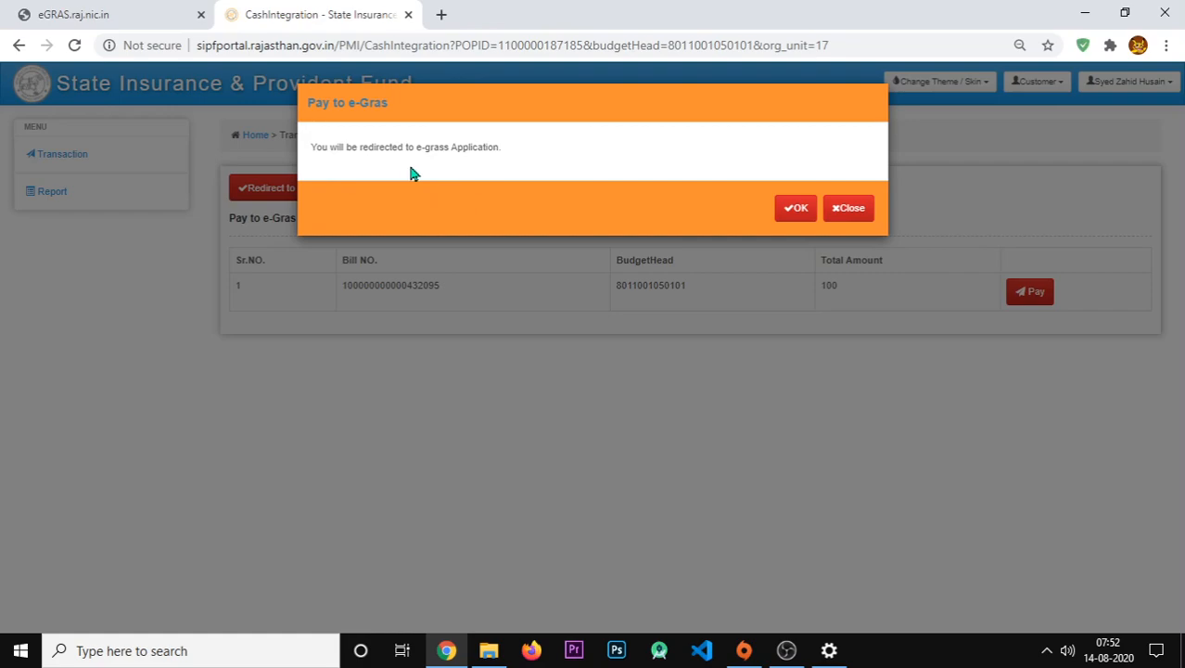
click(795, 209)
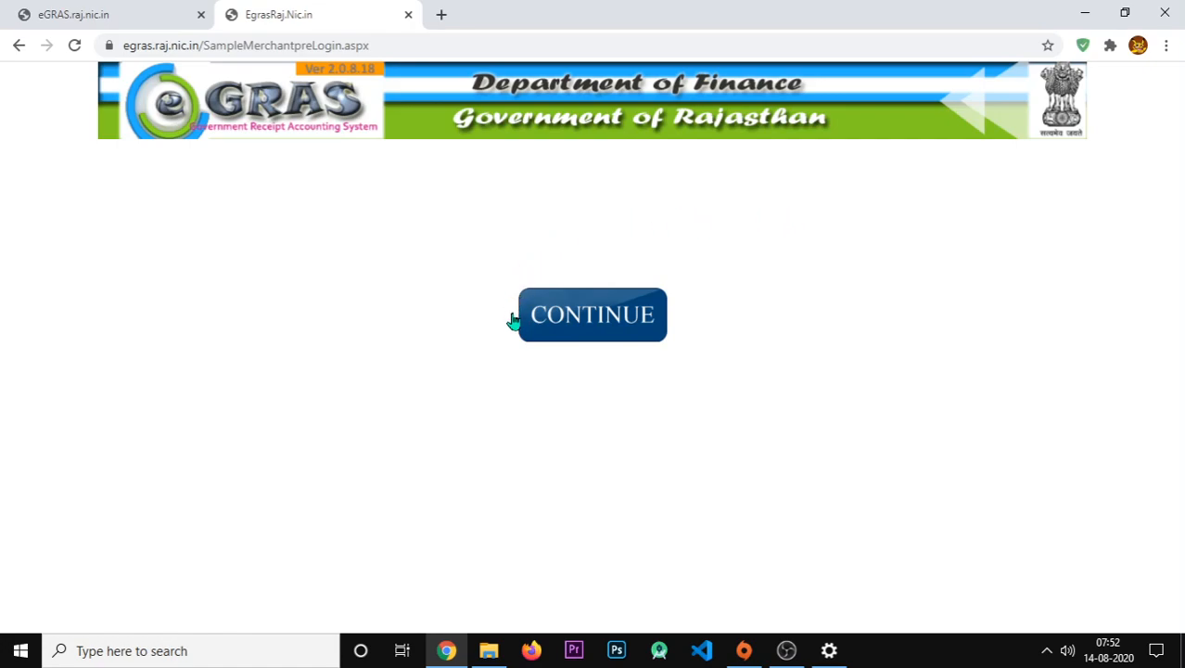
- Choose State Bank Of India under E-Banking, proceed, and acknowledge the record-saved alert
click(594, 327)
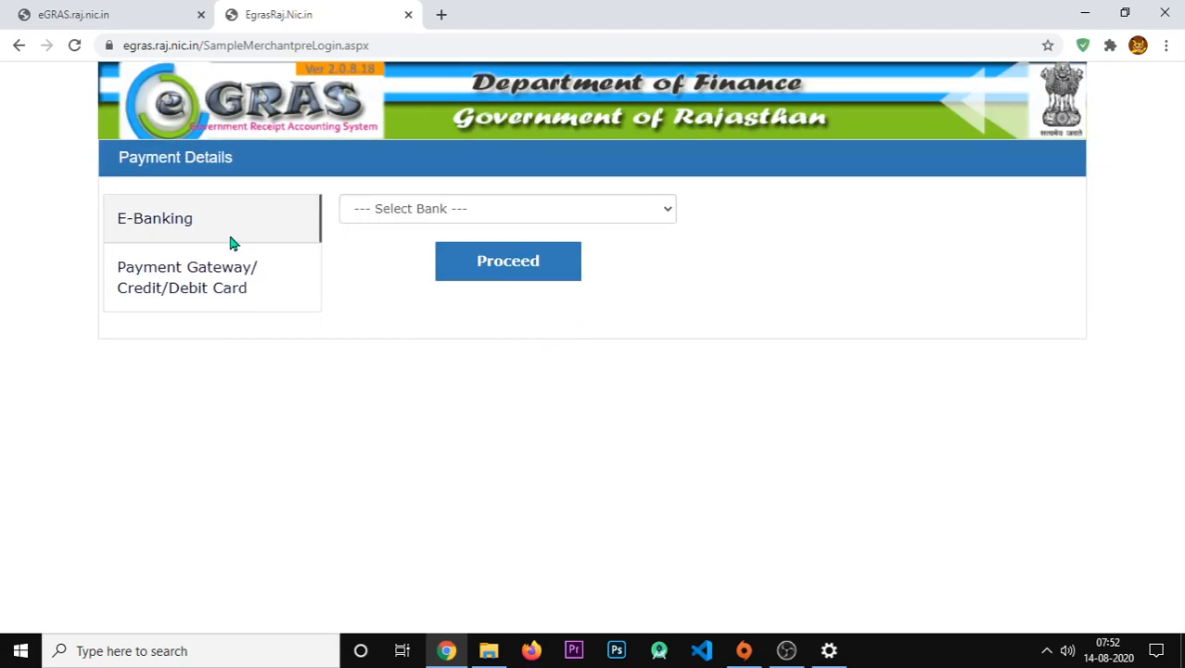
click(195, 291)
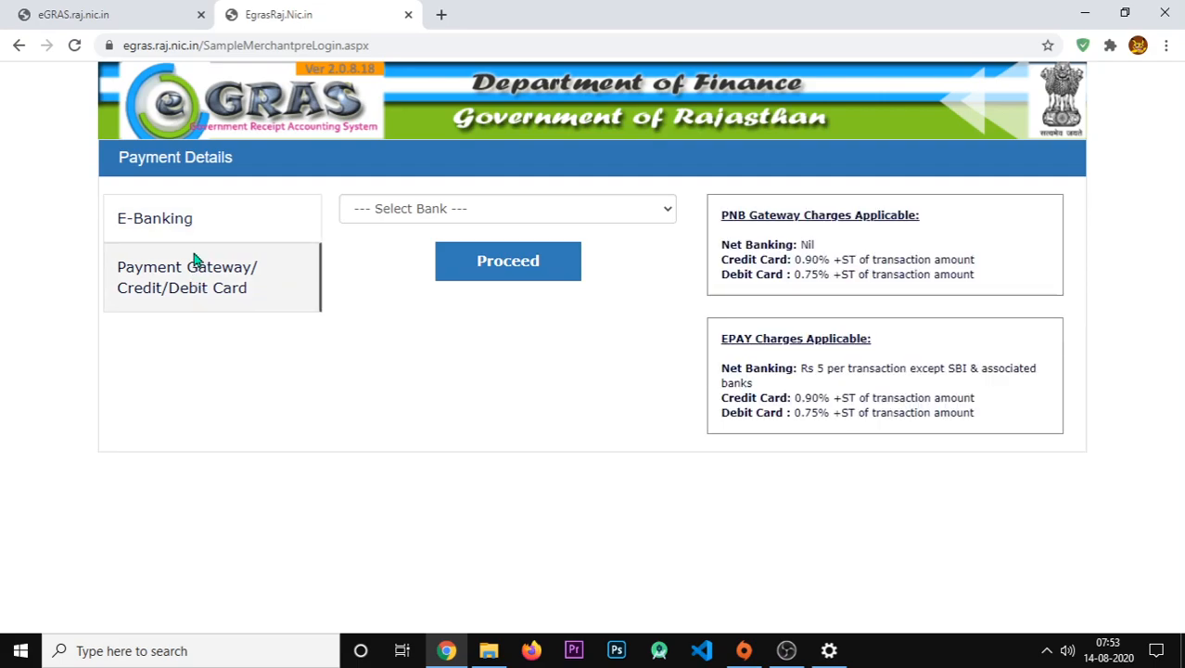
click(190, 217)
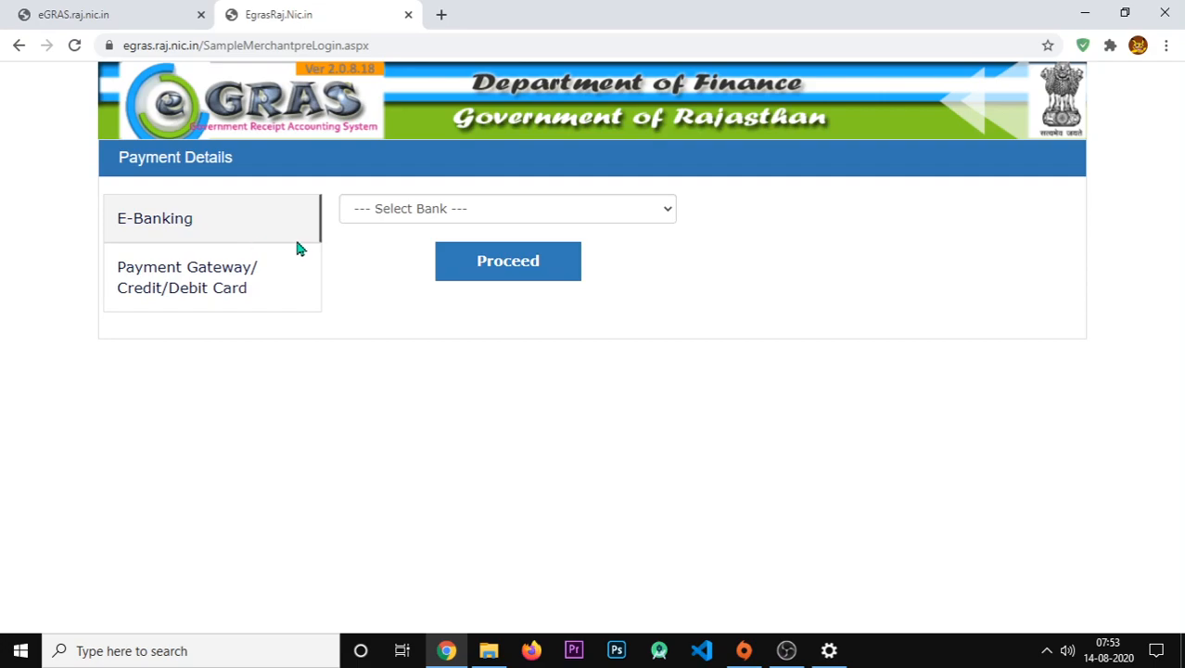
click(440, 215)
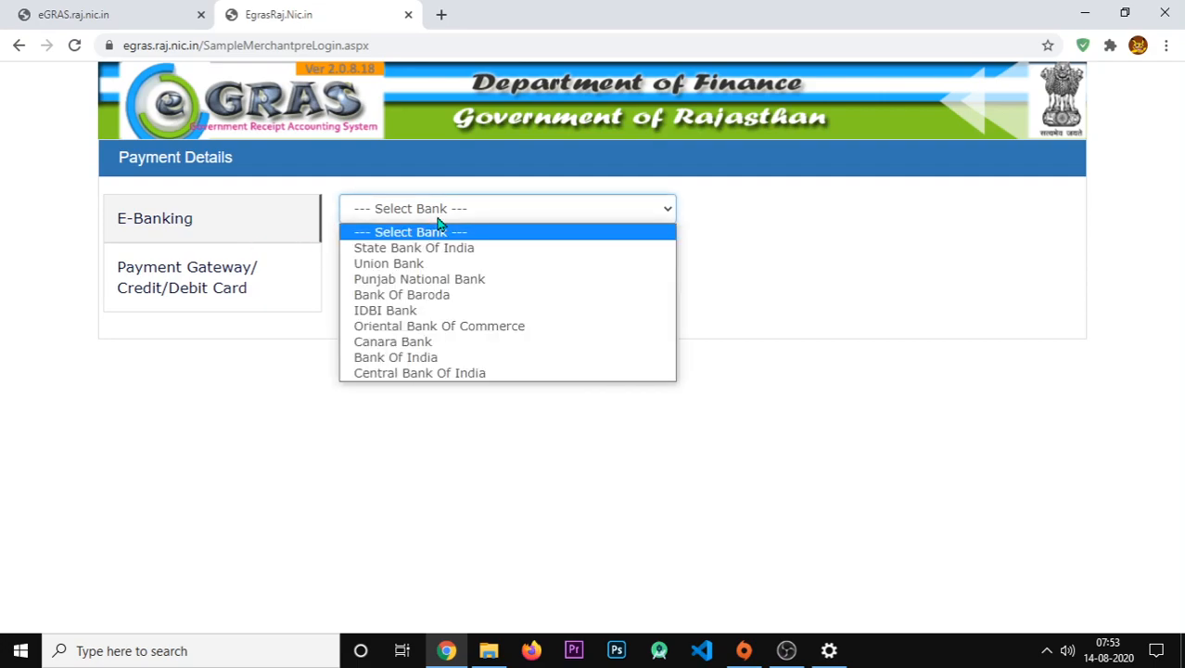
click(419, 248)
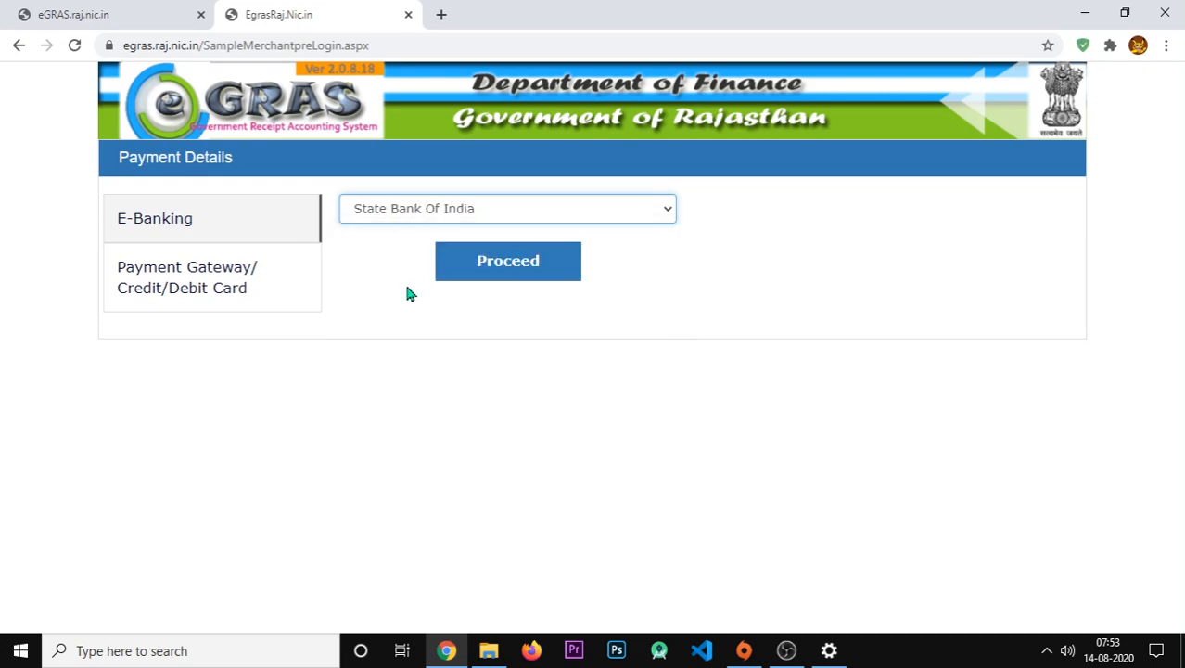
click(506, 277)
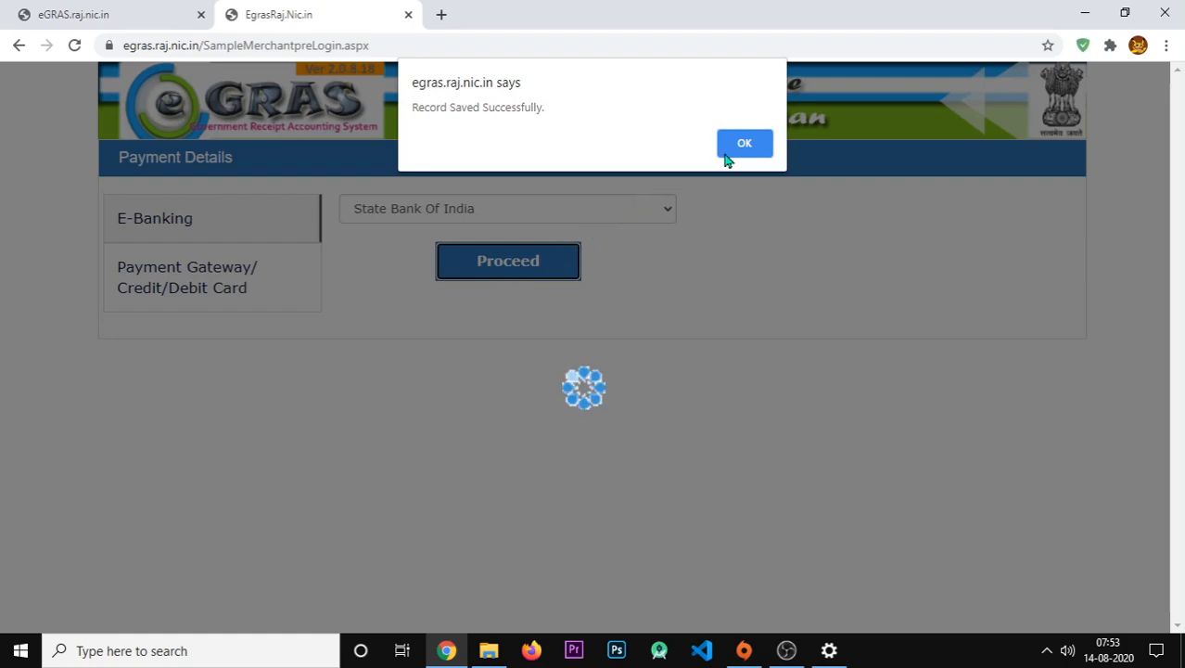
click(747, 141)
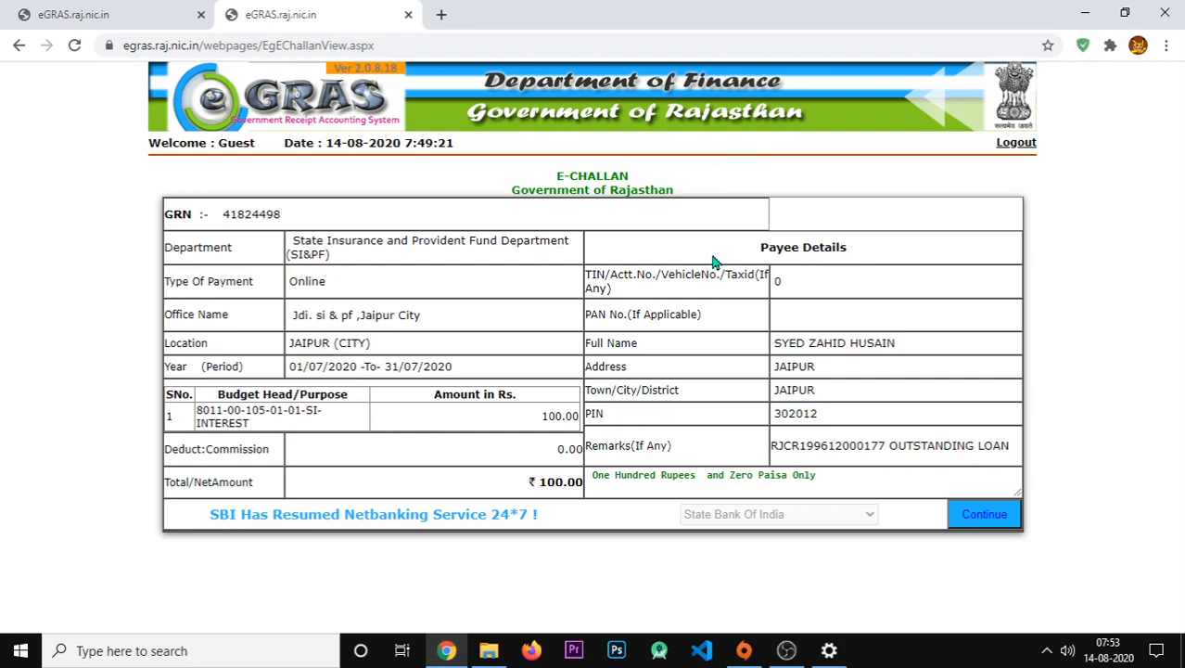
- Continue the e-challan, confirm the July 2020 period, and acknowledge the GRN to reach SBI
click(1000, 521)
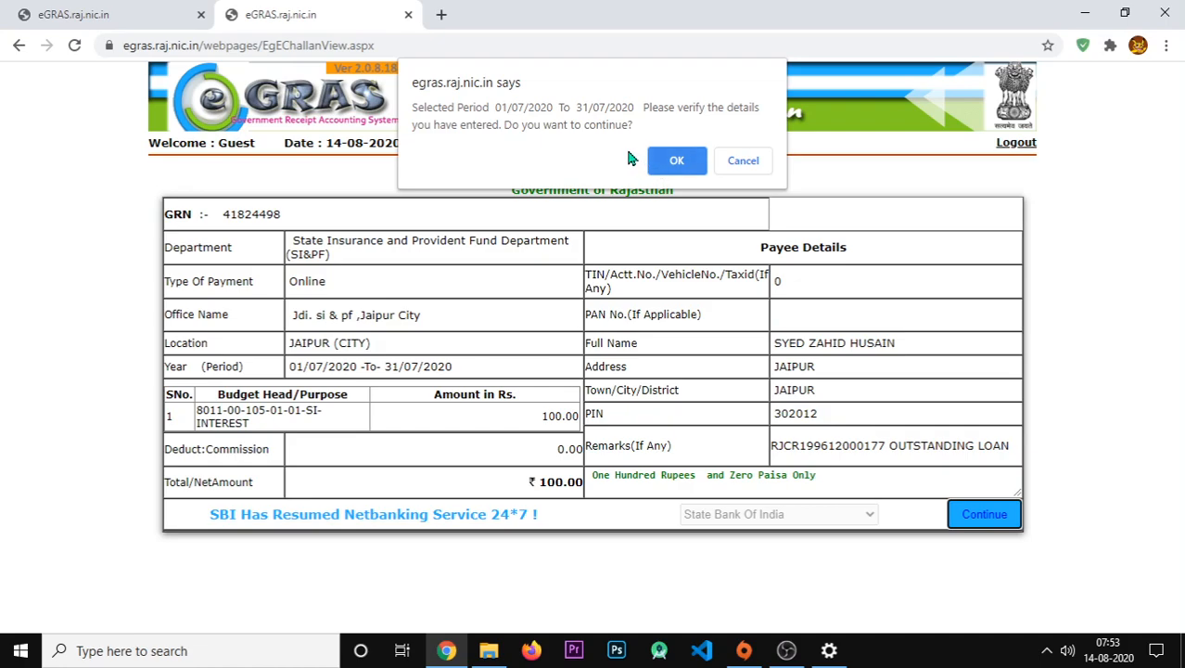
click(684, 161)
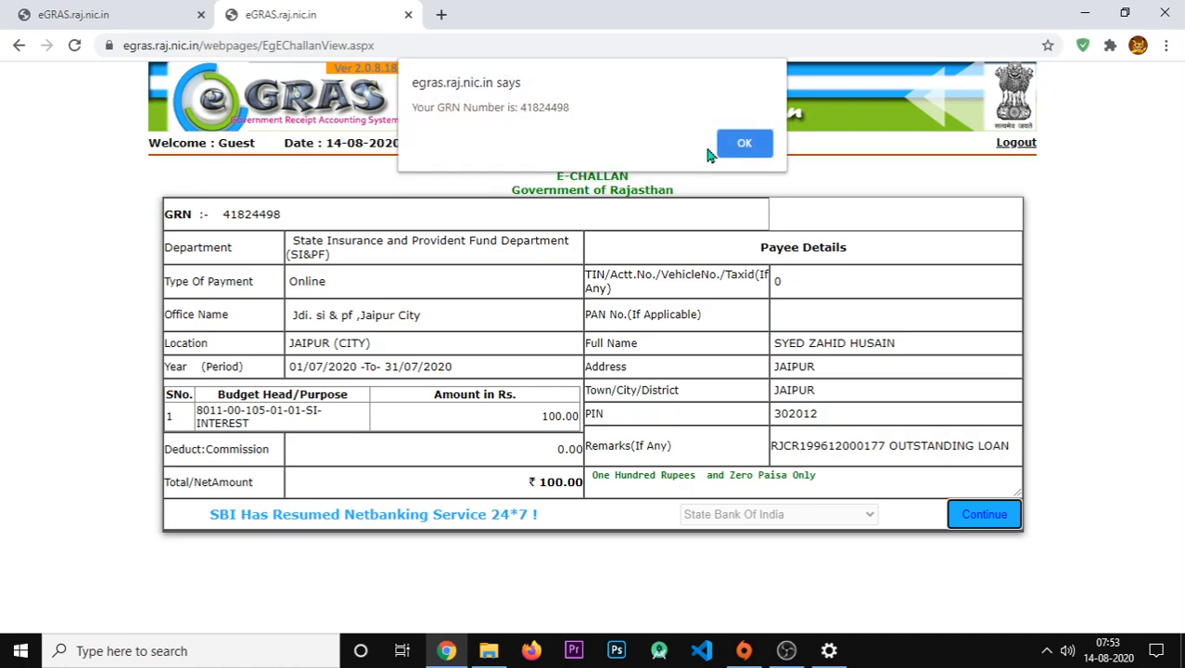
click(745, 143)
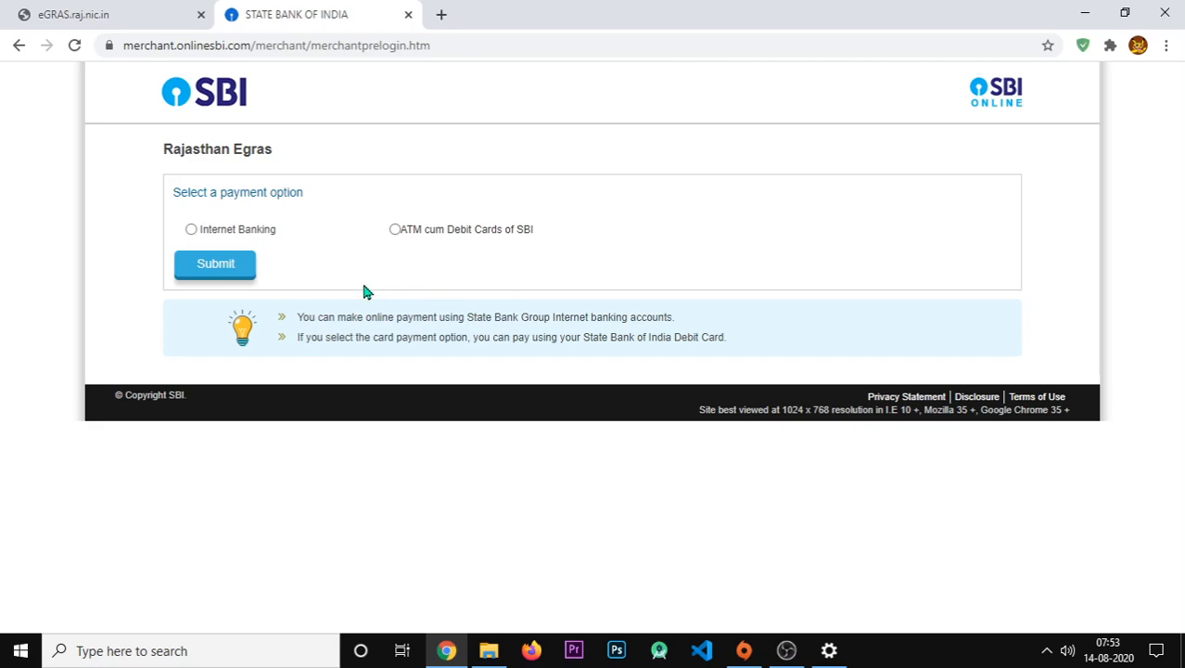
- Choose Internet Banking and log in to SBI Online with the banking user name and password
click(190, 230)
click(214, 265)
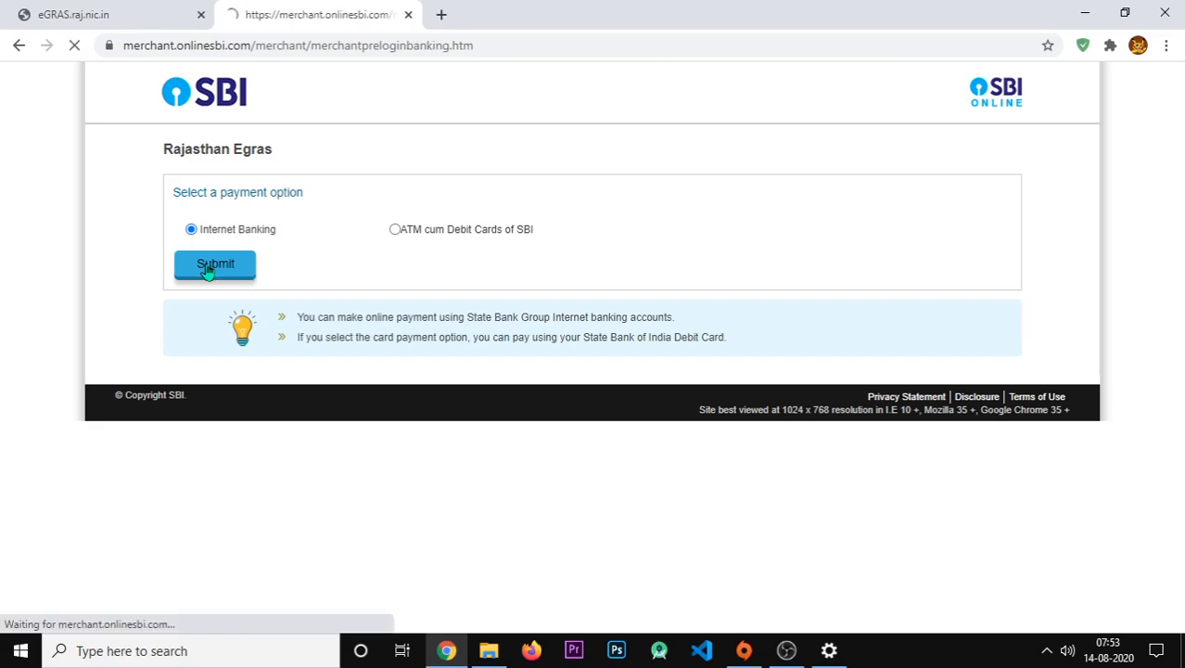
click(206, 313)
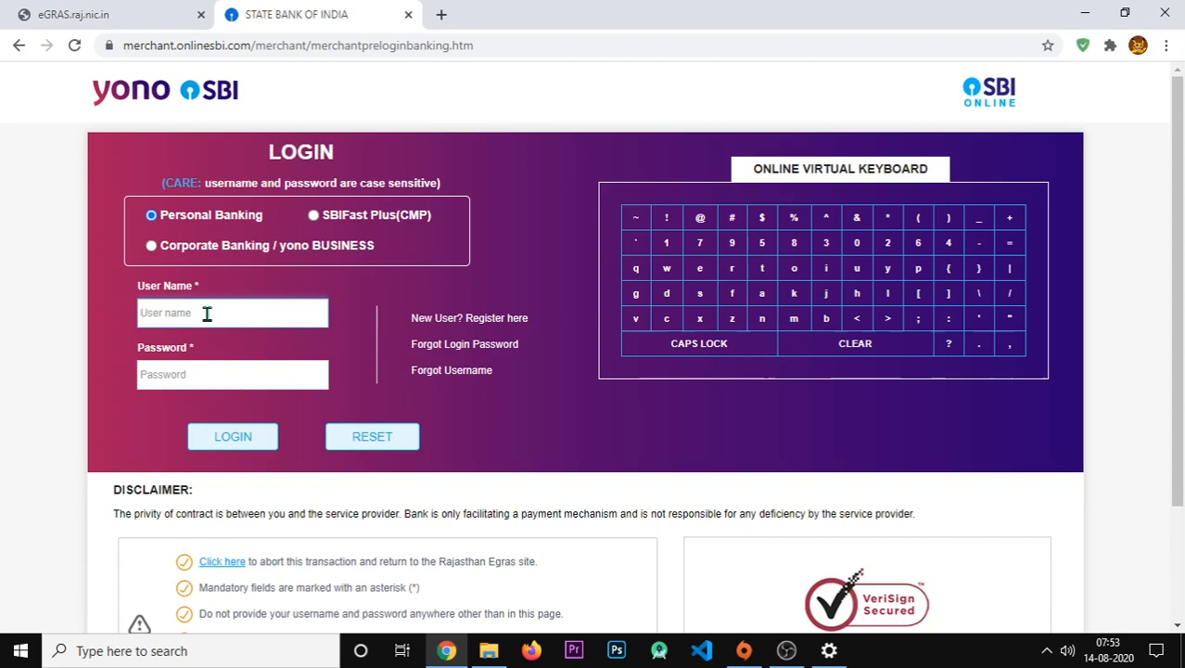
key(ctrl+v)
text(****)
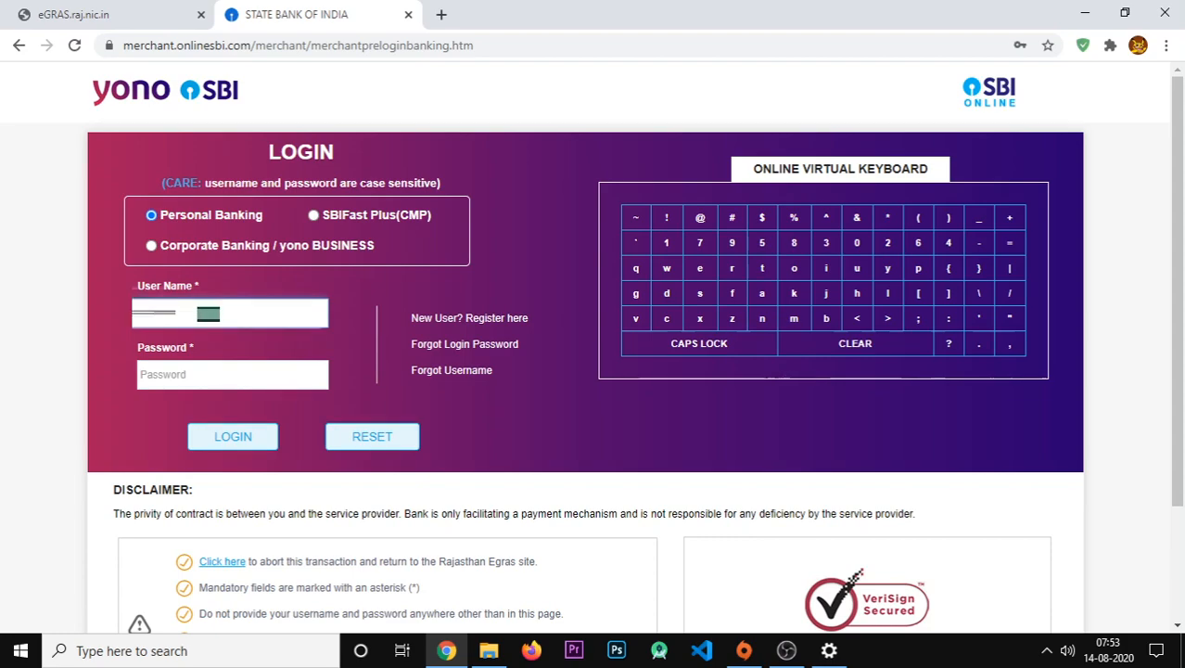
click(232, 373)
text(***********)
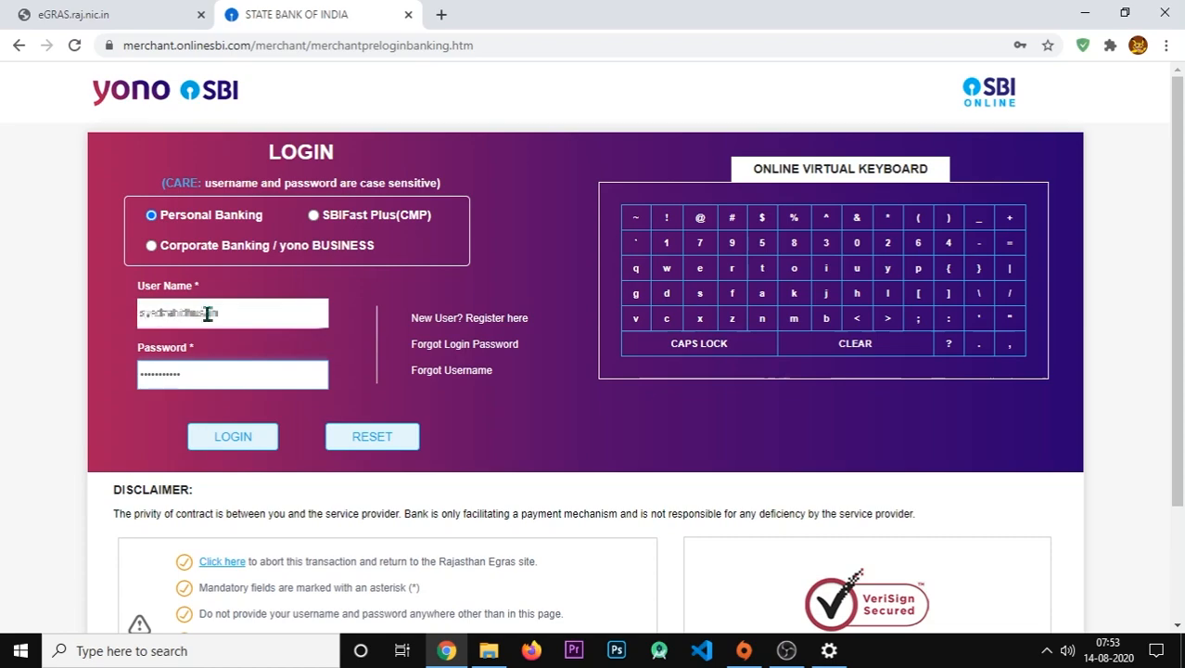
click(233, 442)
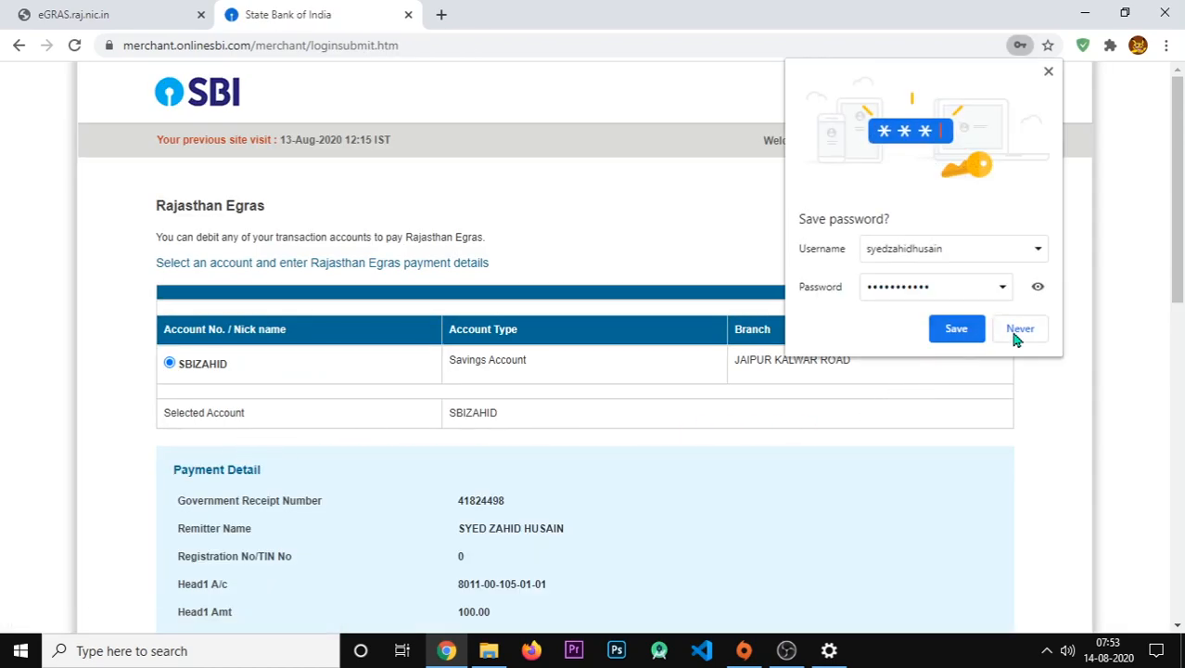
- Decline saving the password and check the Head1 amount of 100.00 in the payment table
click(1008, 332)
scroll(560, 440, down, 9)
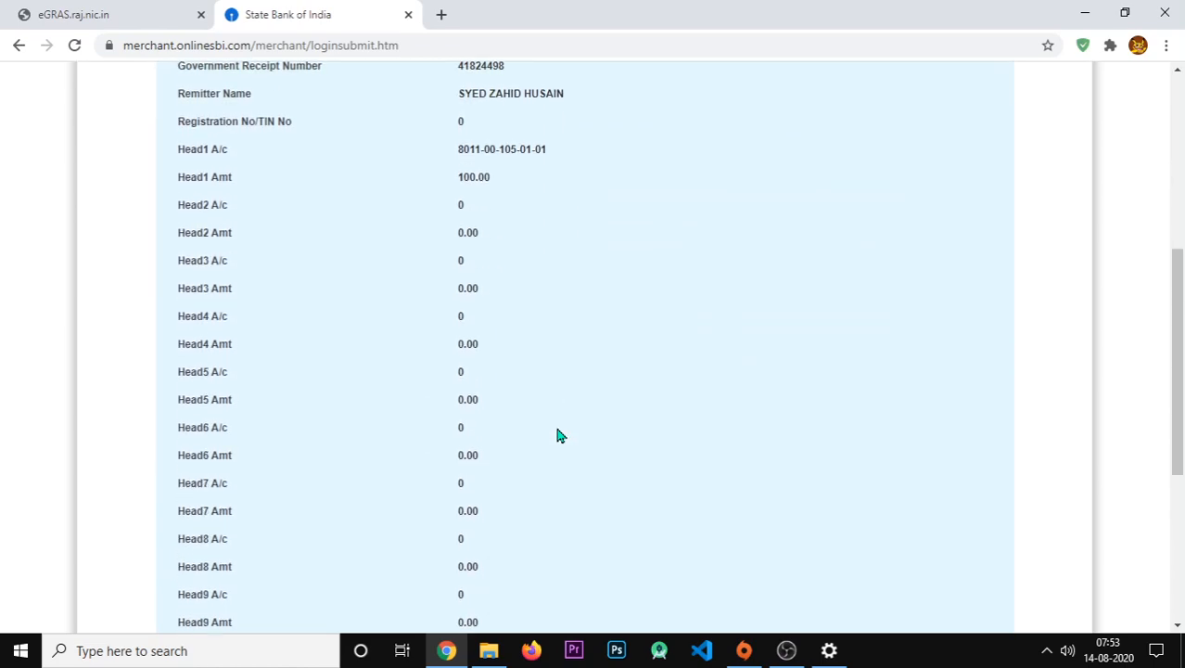
scroll(543, 390, up, 5)
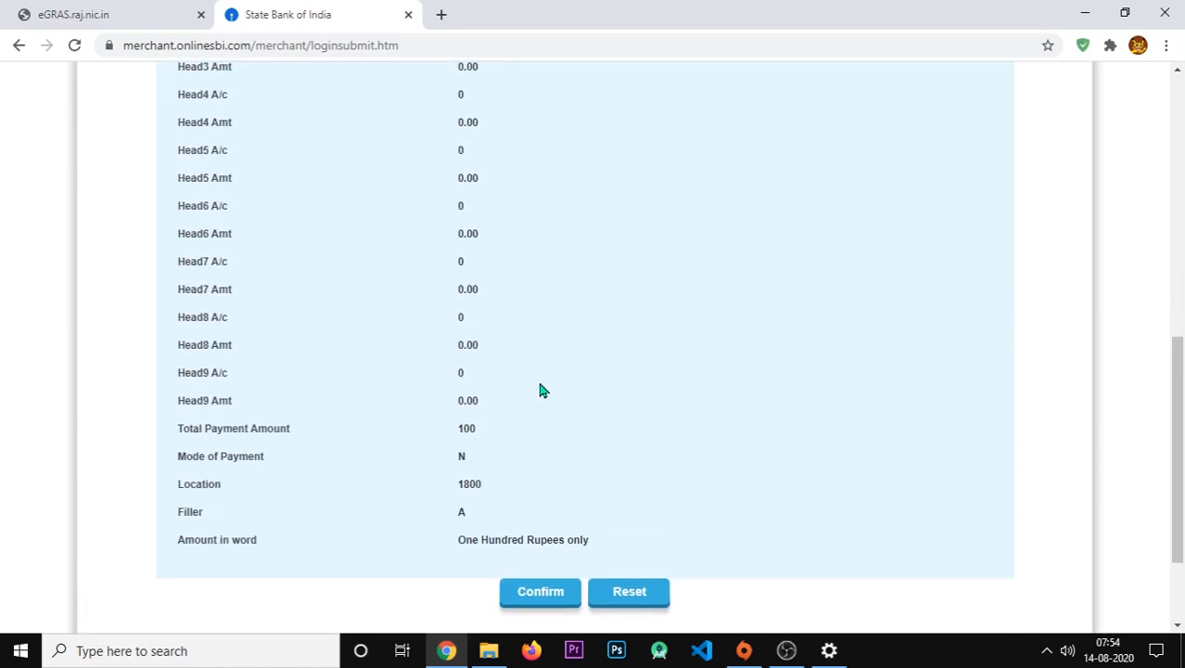
scroll(543, 390, down, 5)
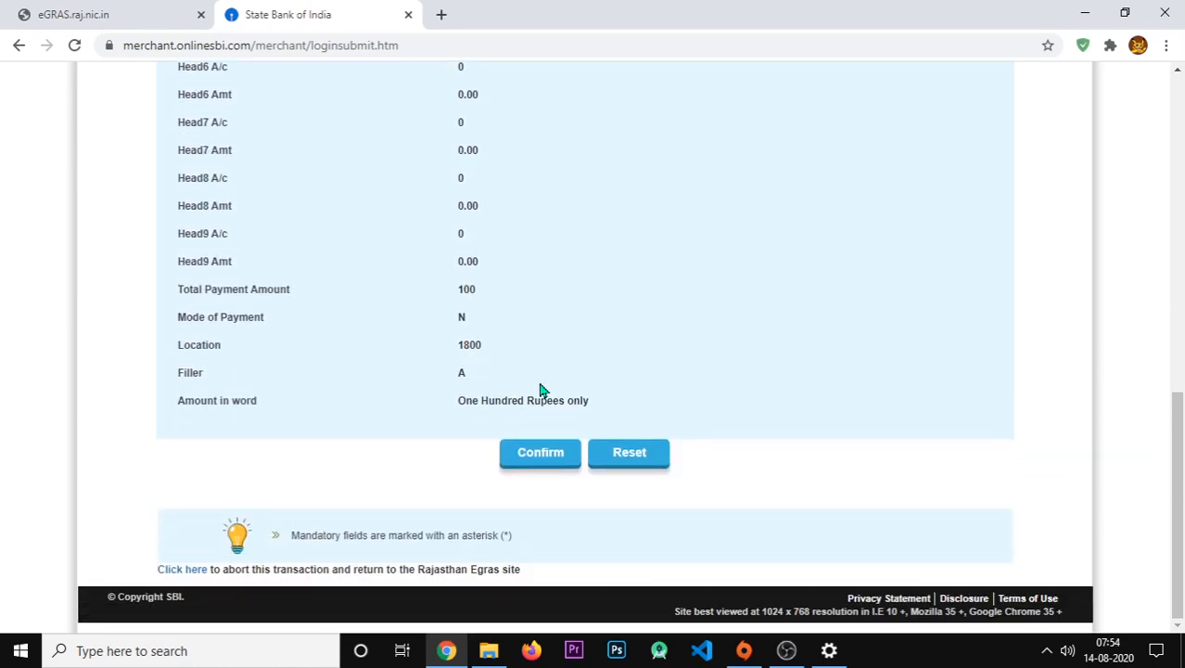
scroll(542, 390, up, 5)
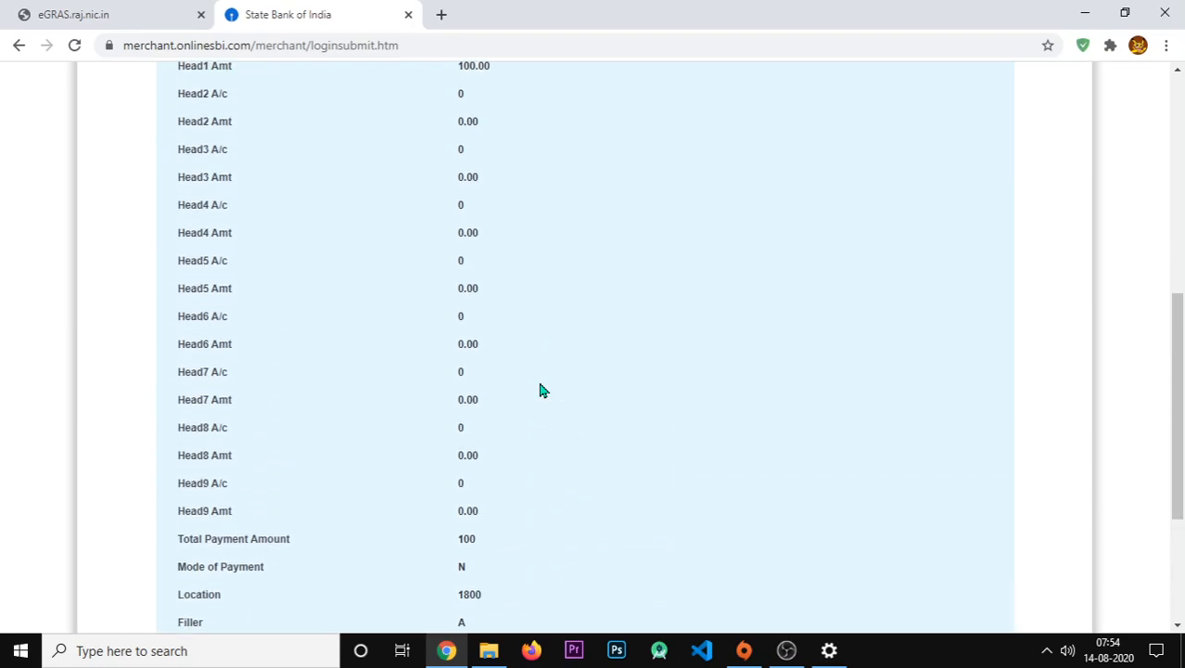
drag(497, 250, 457, 260)
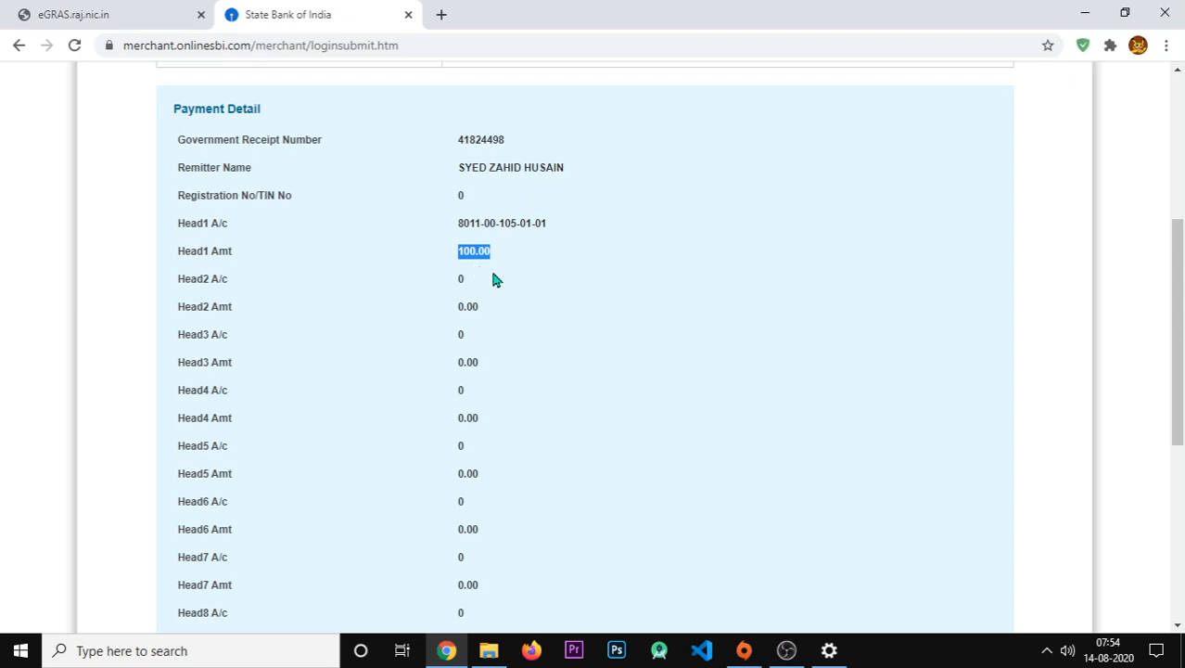
click(511, 284)
drag(528, 174, 452, 177)
click(516, 312)
scroll(518, 313, down, 5)
scroll(518, 313, up, 5)
drag(557, 229, 459, 235)
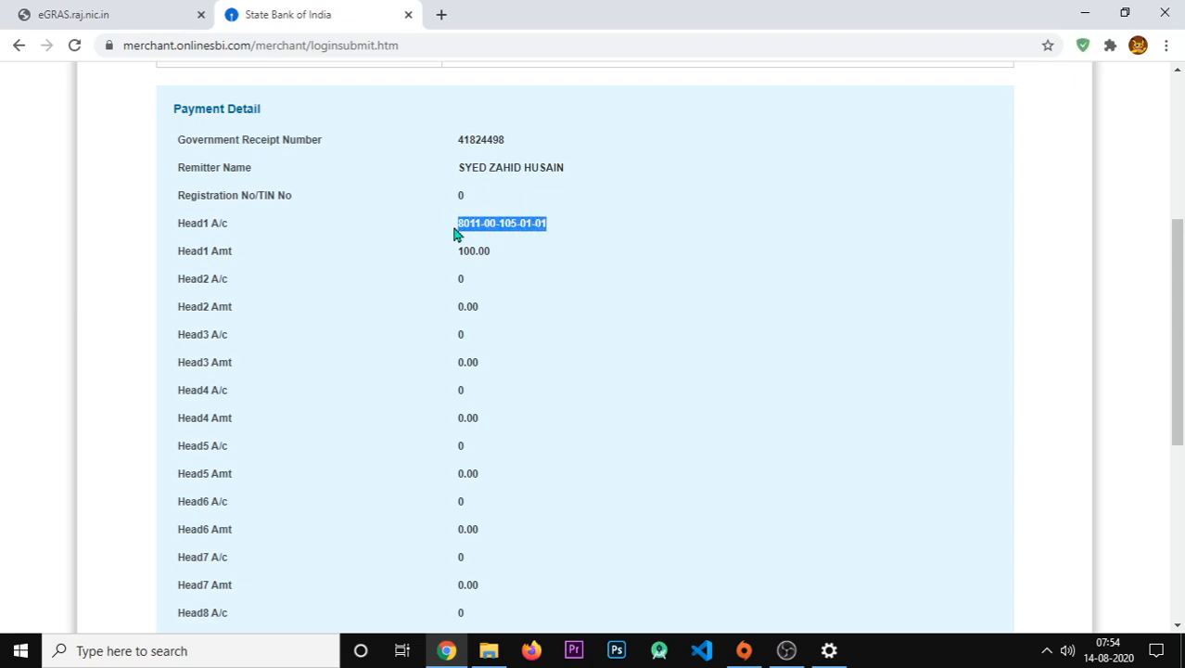
click(498, 316)
scroll(499, 315, down, 5)
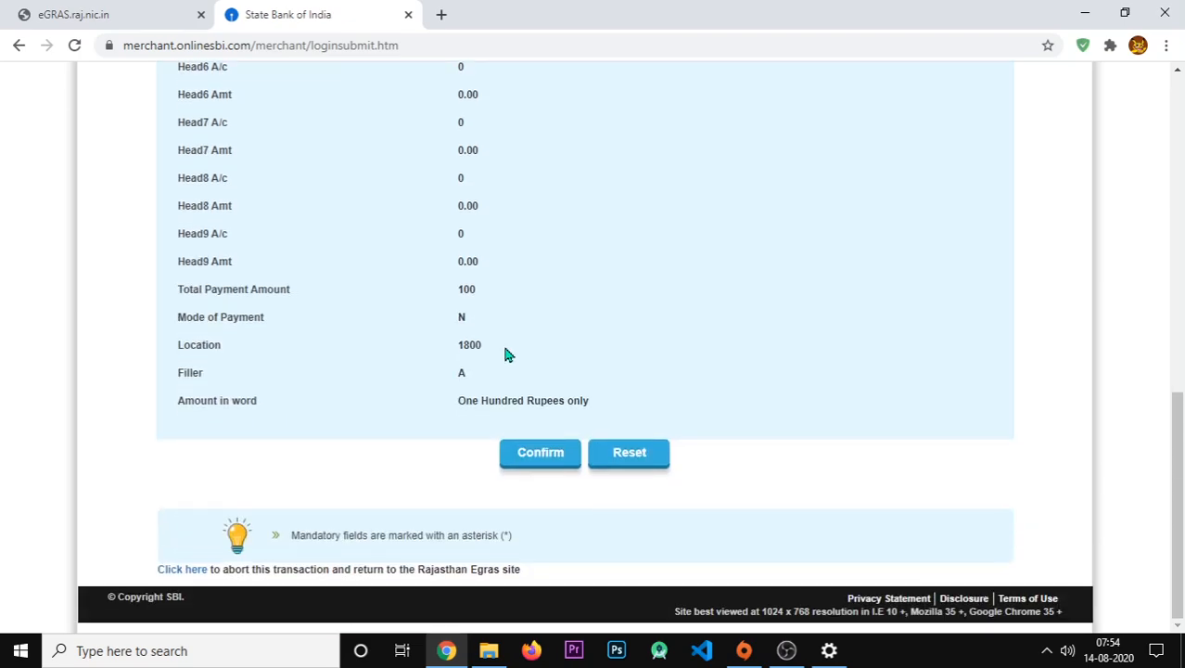
click(539, 455)
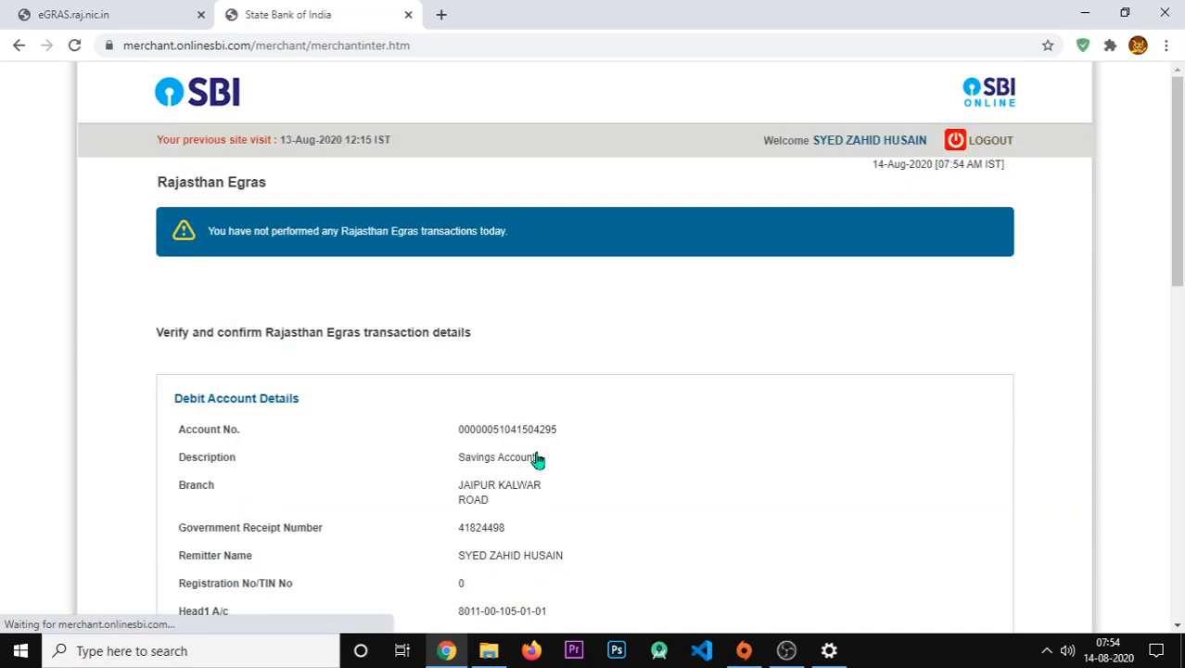
- Confirm the ₹100 Rajasthan Egras payment on SBI's verification page
scroll(544, 368, down, 10)
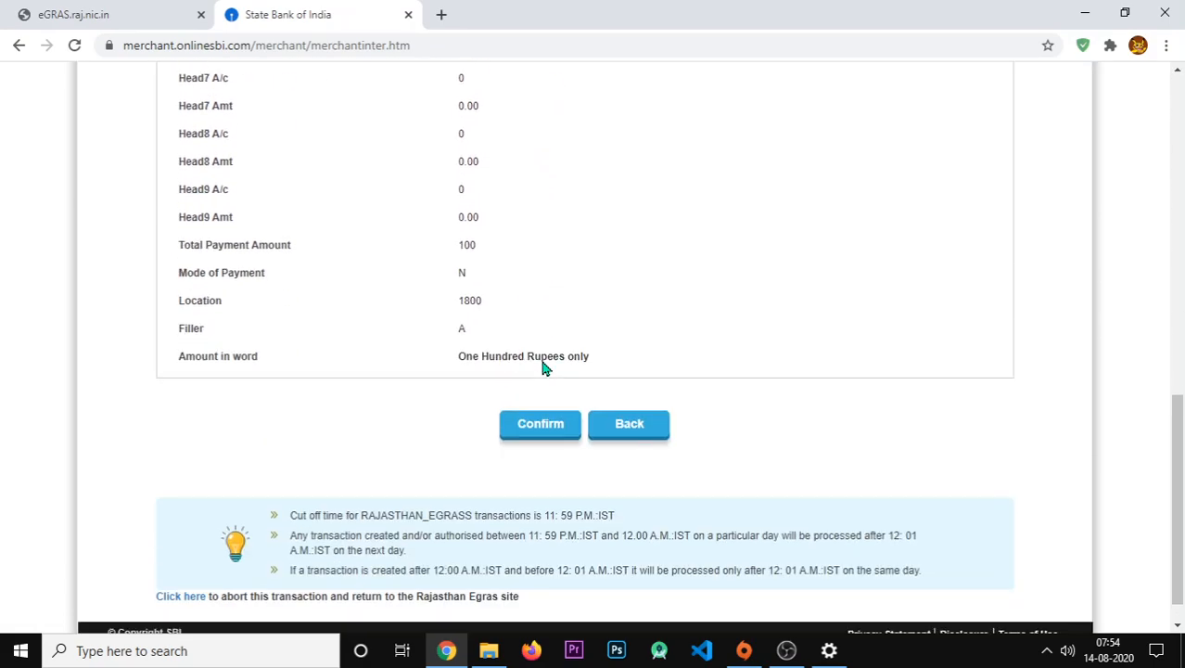
click(531, 424)
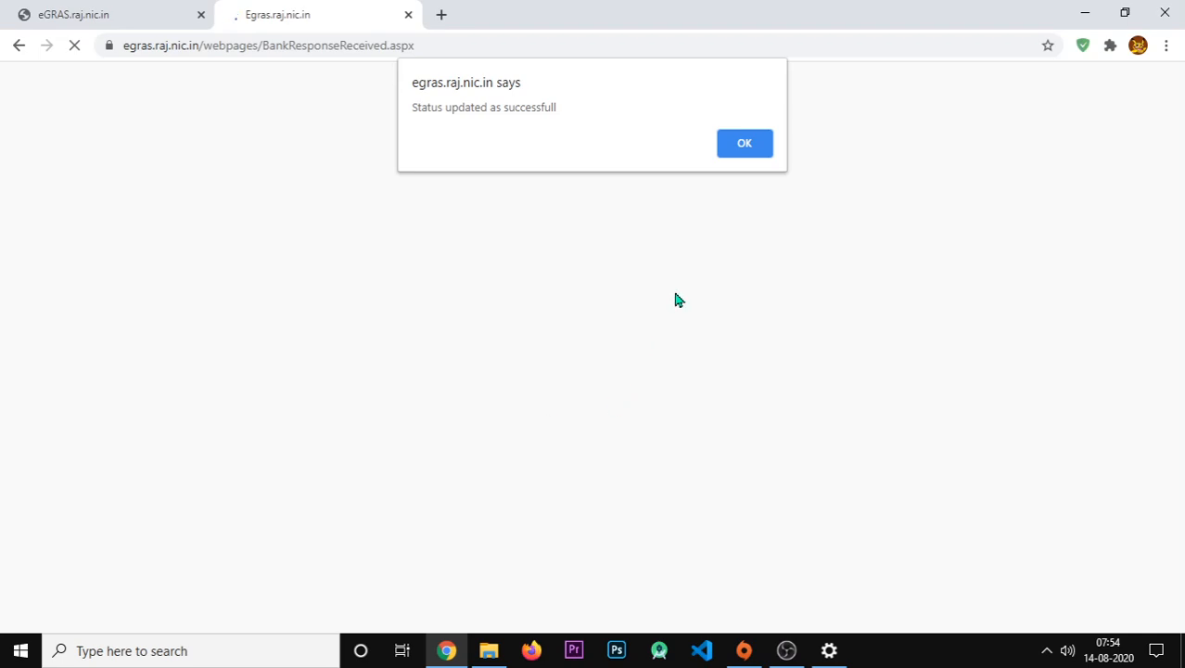
- Acknowledge the success alert and download the ₹100 challan receipt as EgDefaceDetailNew.pdf
click(736, 145)
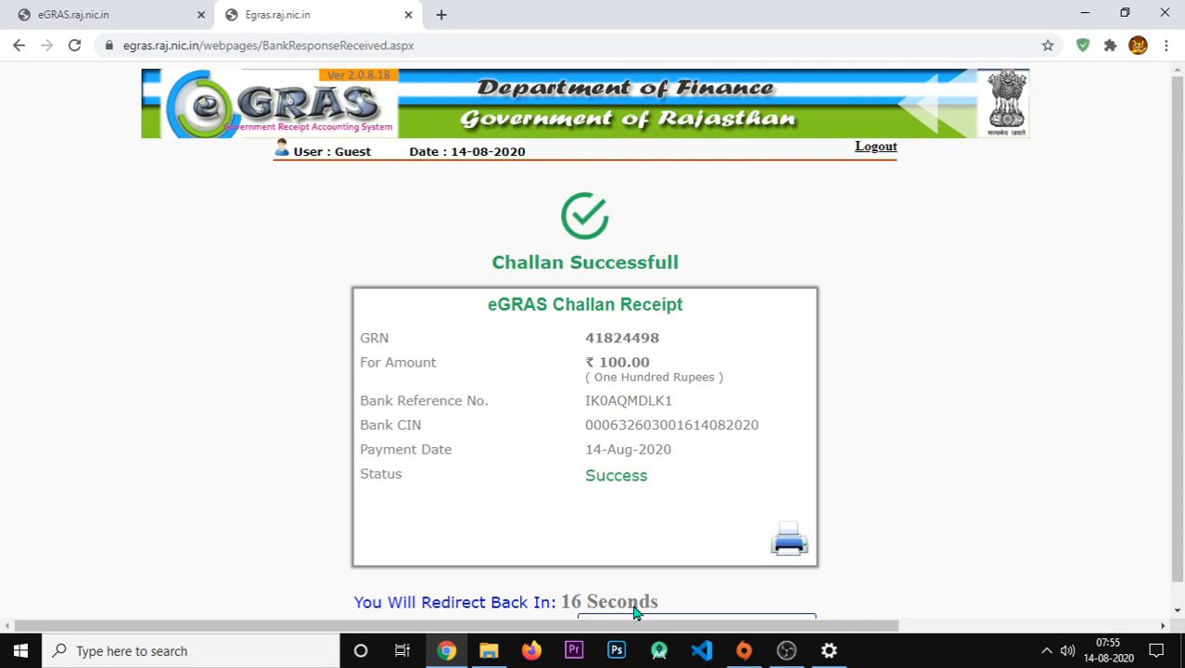
click(791, 543)
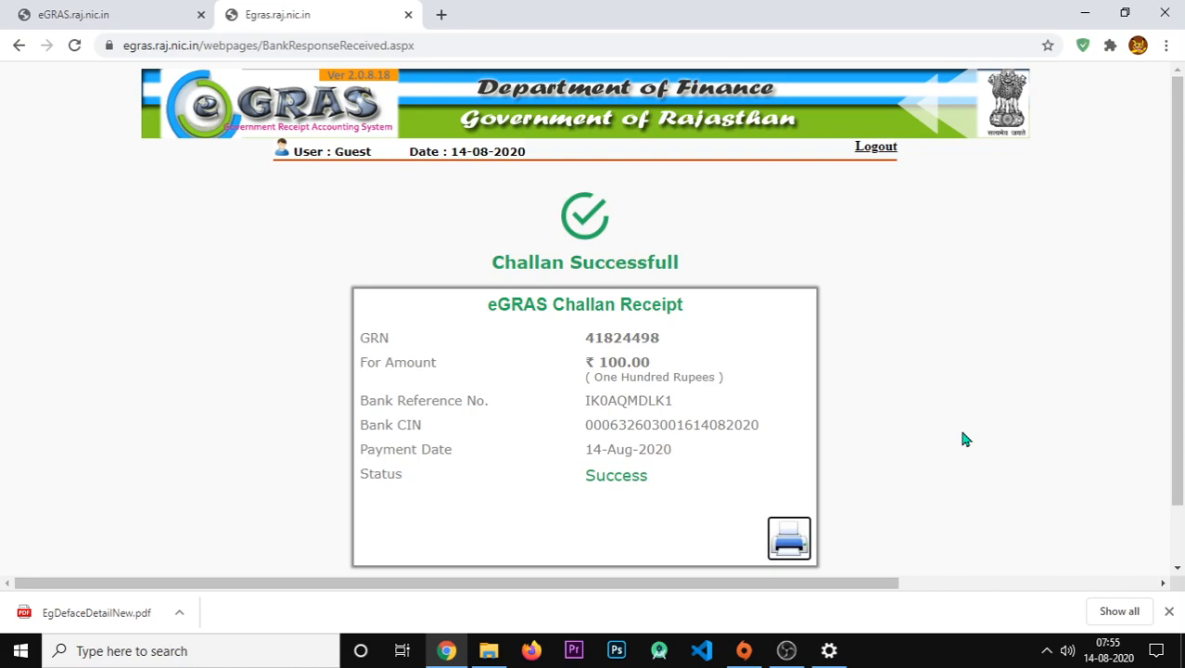
scroll(962, 439, down, 2)
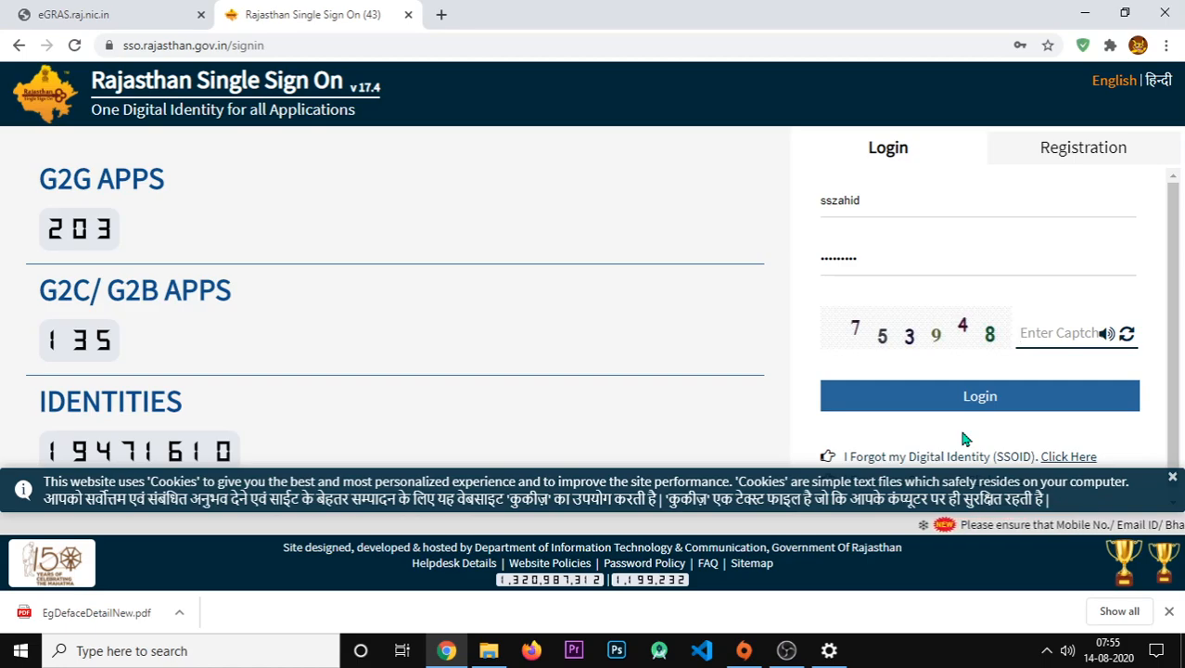
- Submit the SSO login with the captcha, choosing to end the earlier session
text(753948)
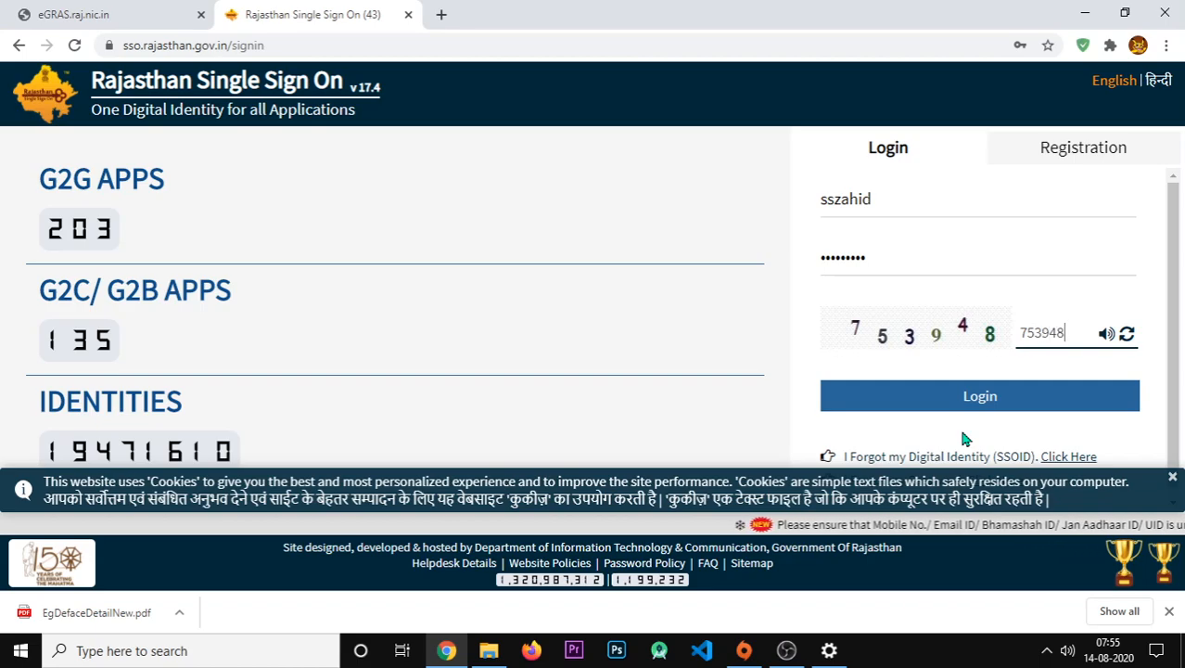
key(Return)
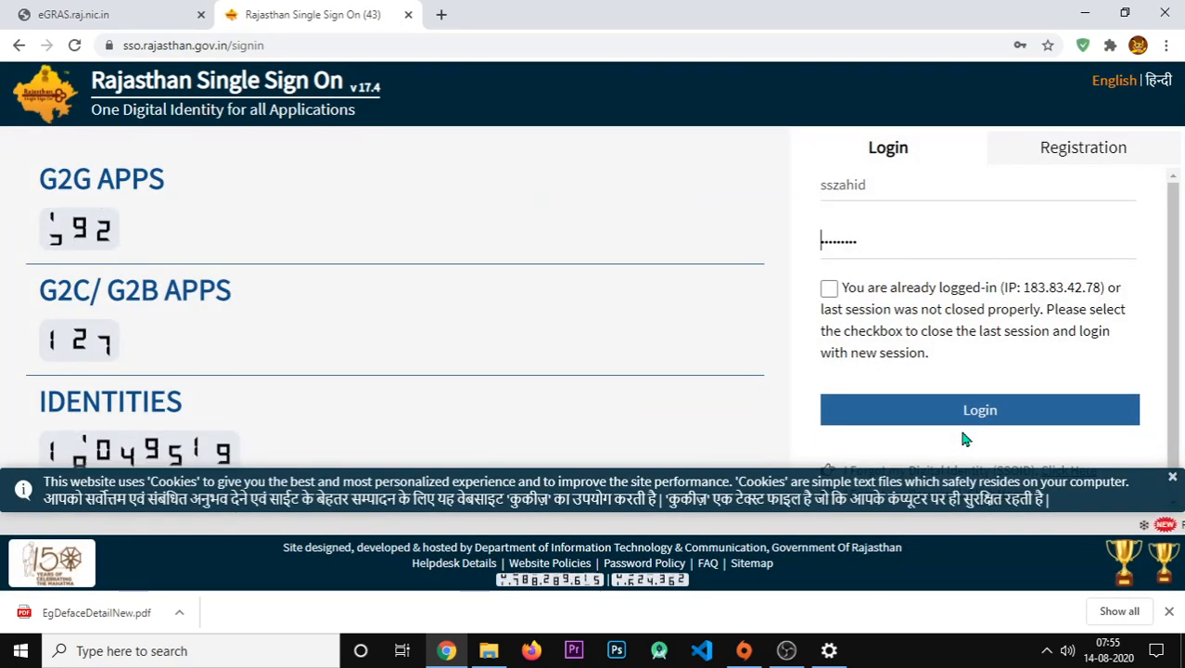
click(829, 288)
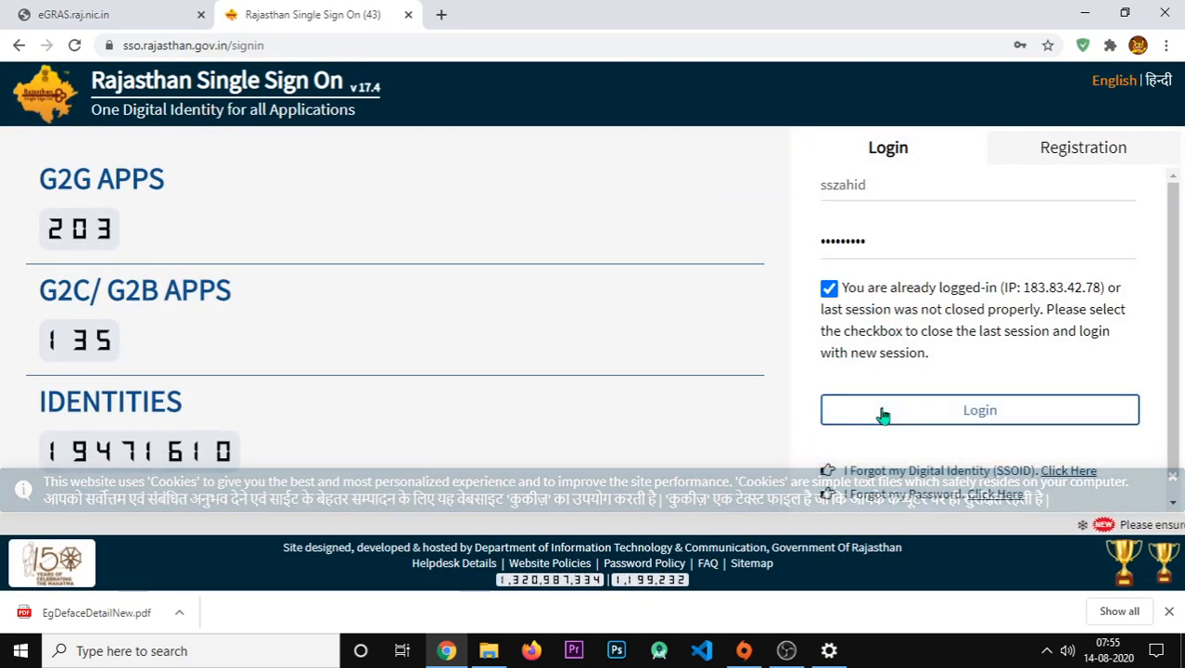
click(882, 413)
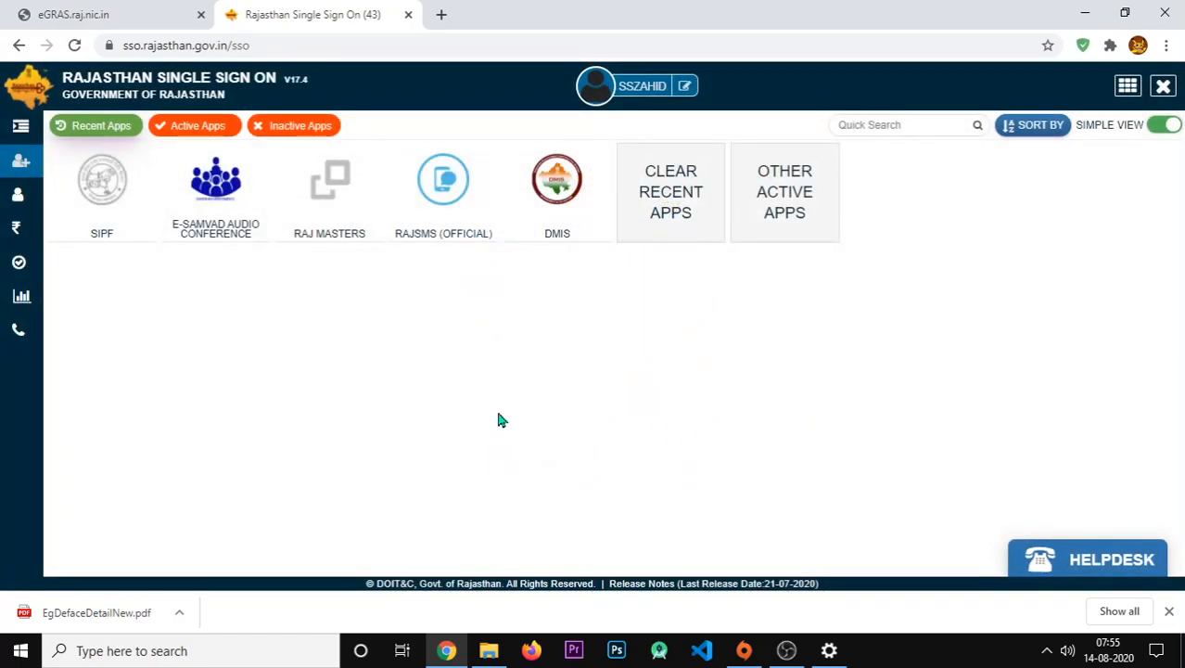
- Open SIPF, dismiss the passbook upload prompt, go to the SI tab and expand Report
click(99, 203)
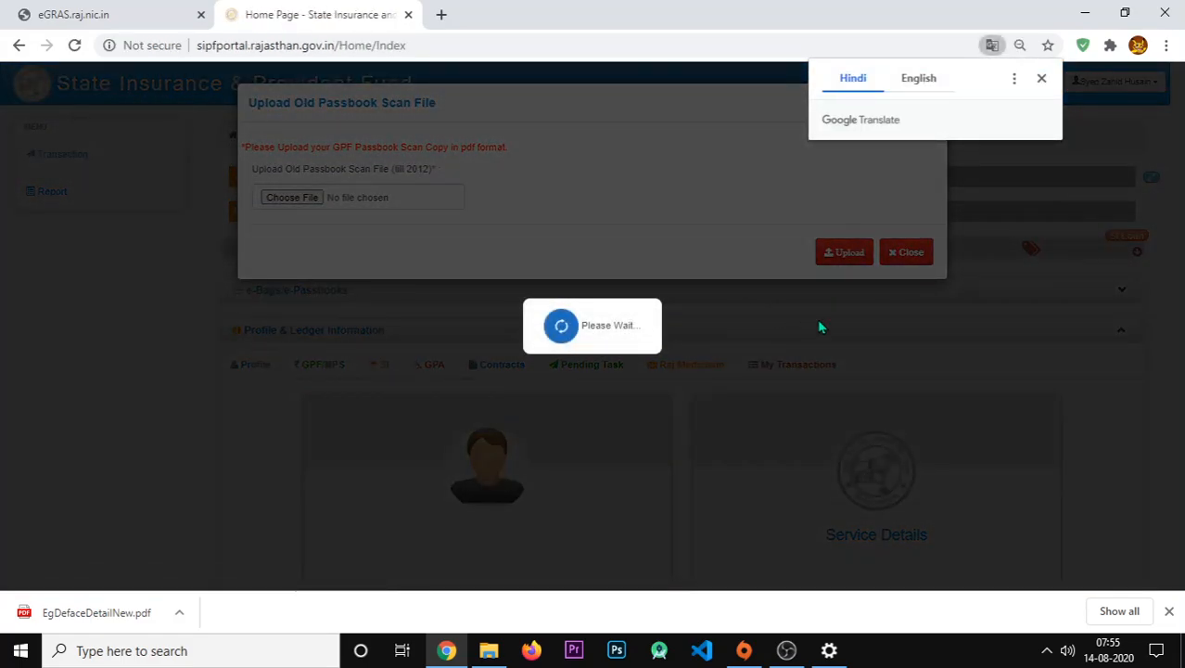
click(906, 251)
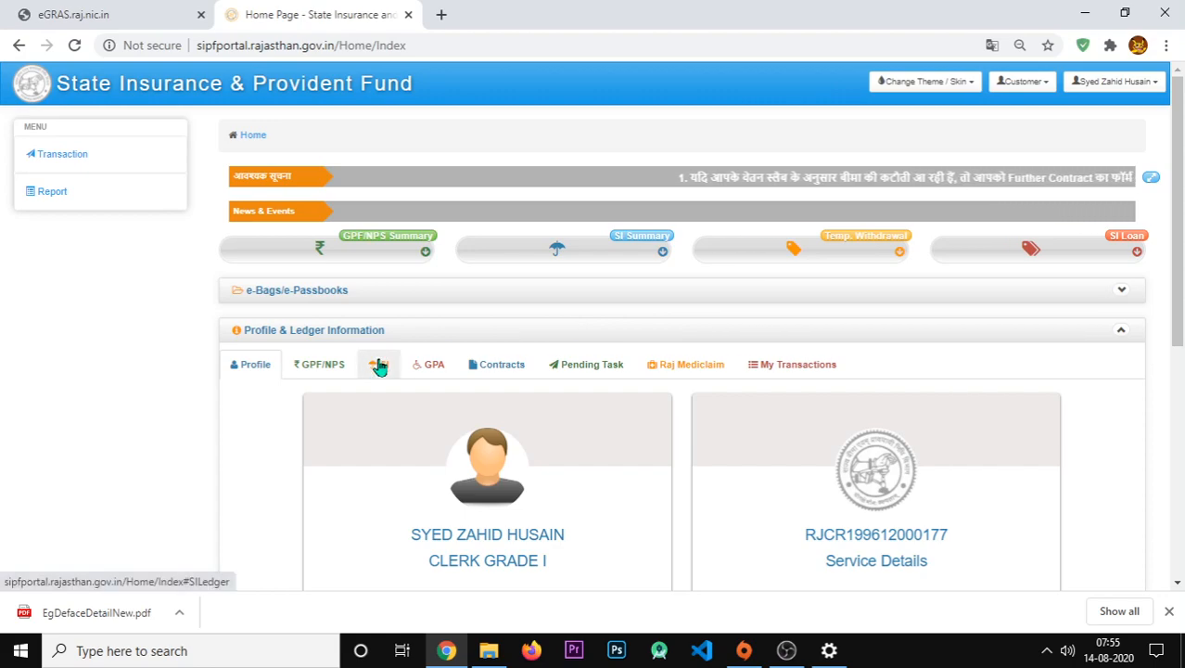
click(379, 367)
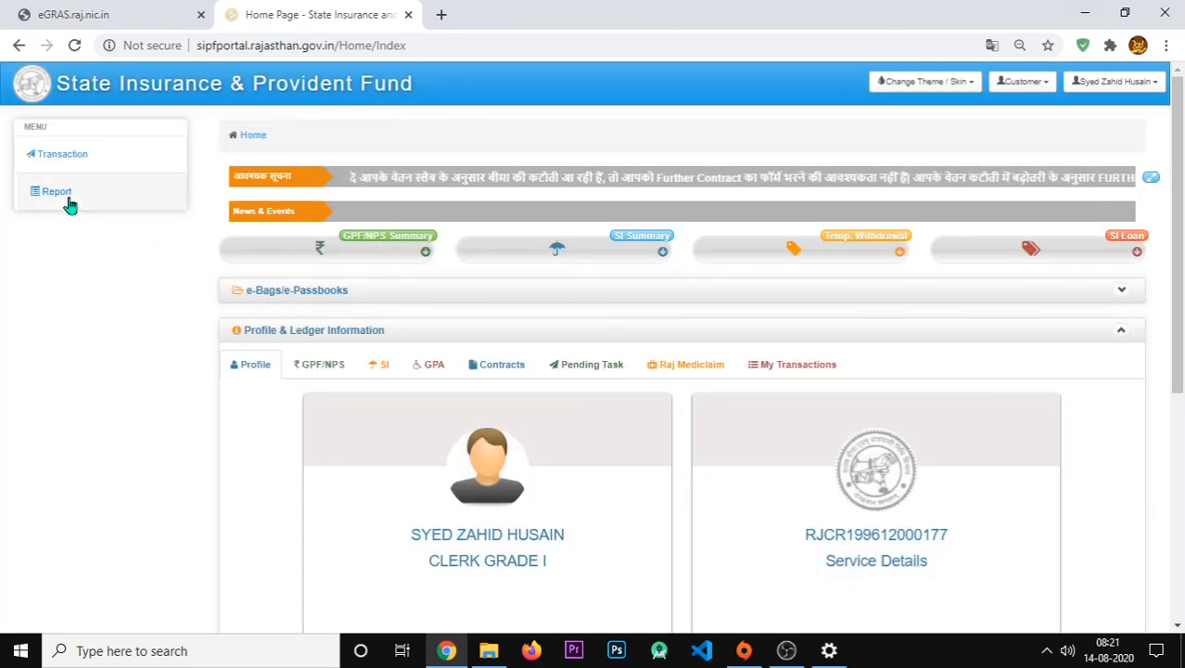
click(67, 201)
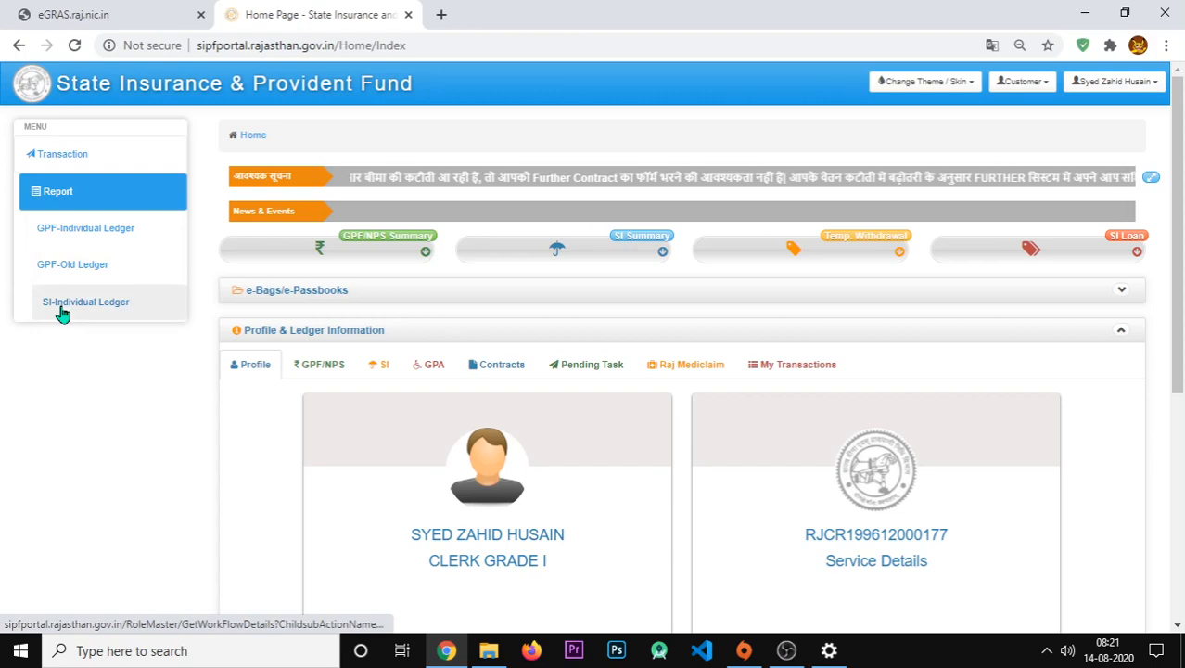
- Load the SI-Individual Ledger for the employee ID and show its 2020-2021 monthly entries
click(61, 309)
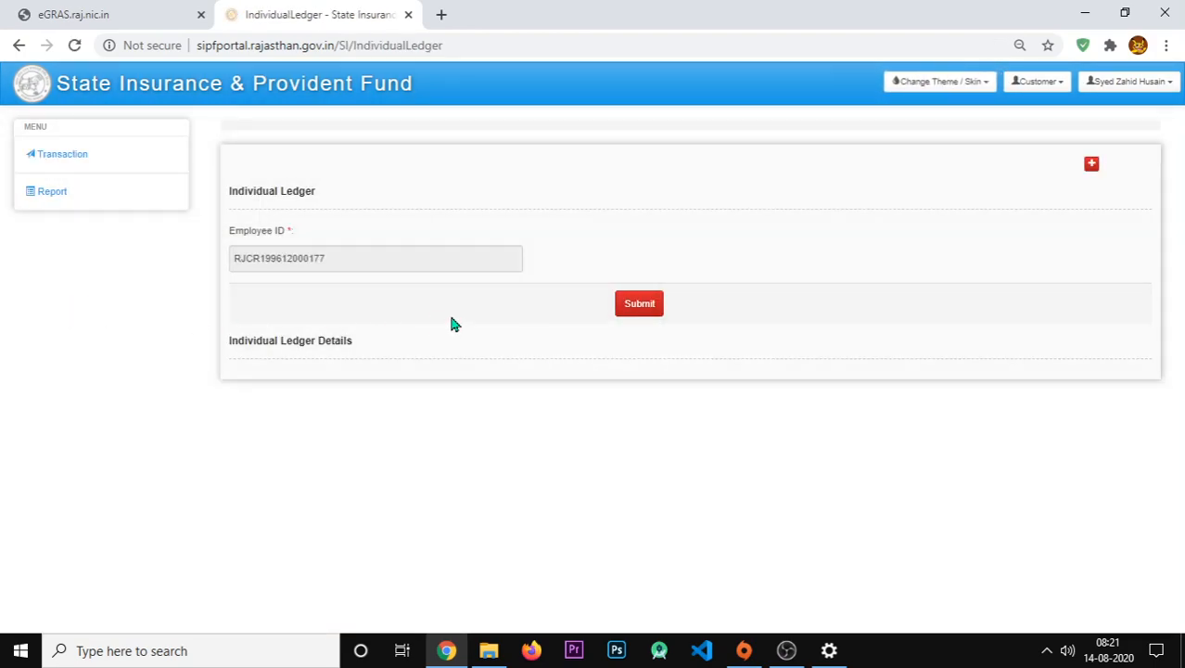
click(638, 330)
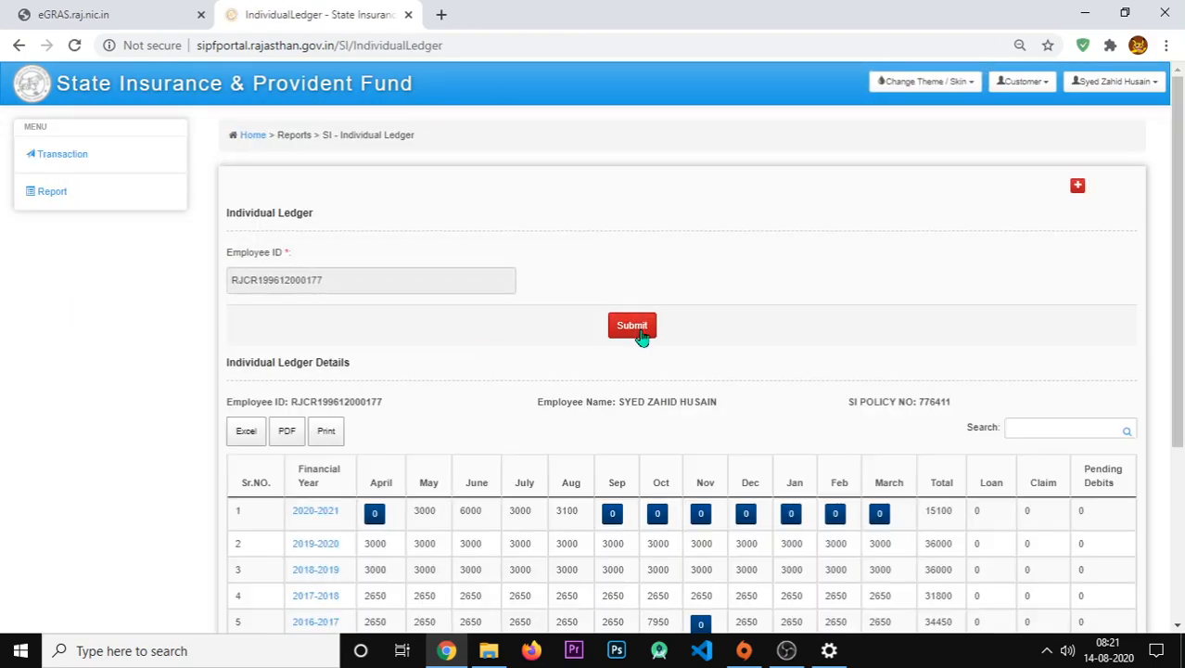
click(321, 515)
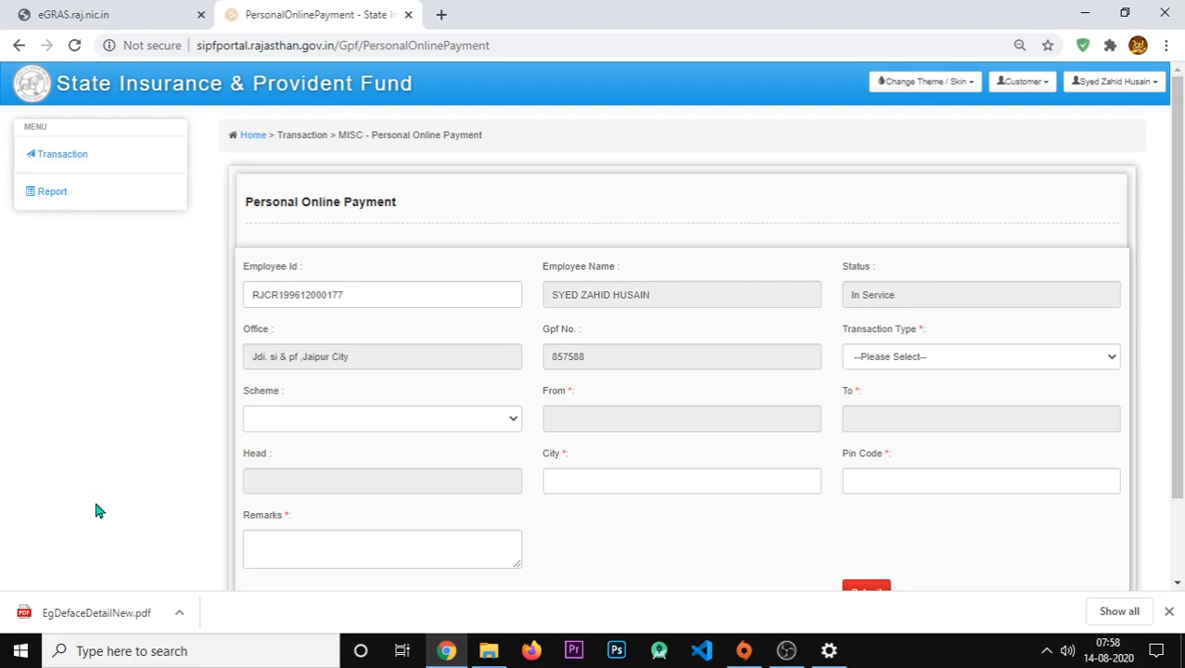
- Open EgDefaceDetailNew.pdf, look through the ₹100 e-challan, and close its tab
click(72, 614)
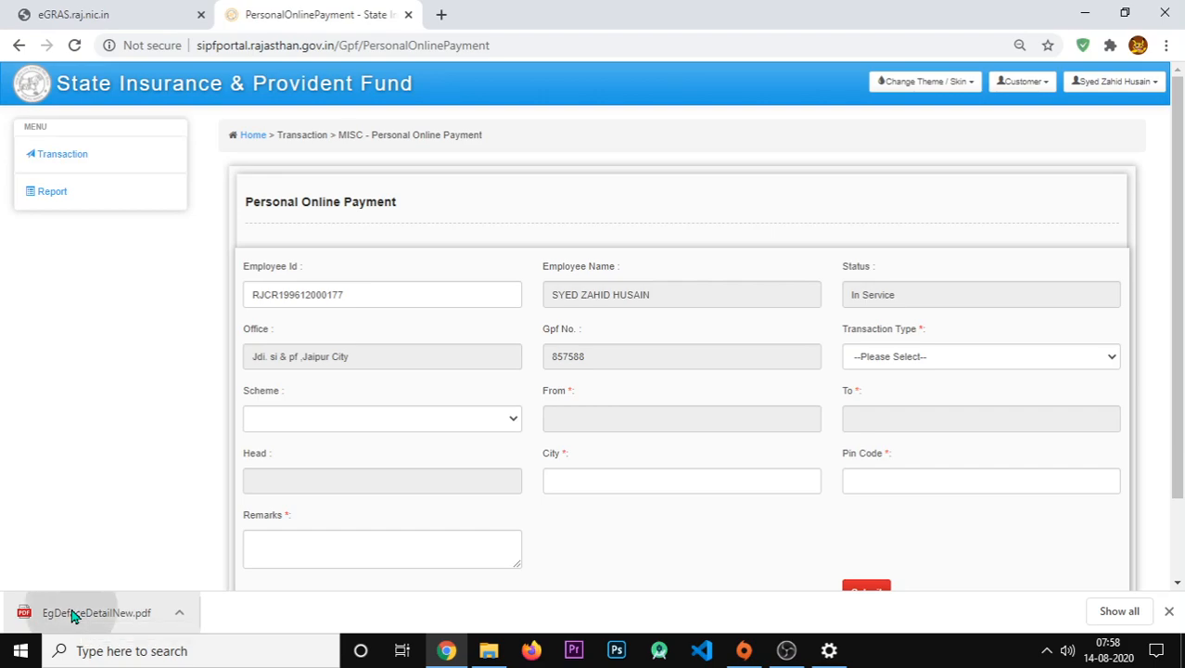
scroll(529, 382, down, 3)
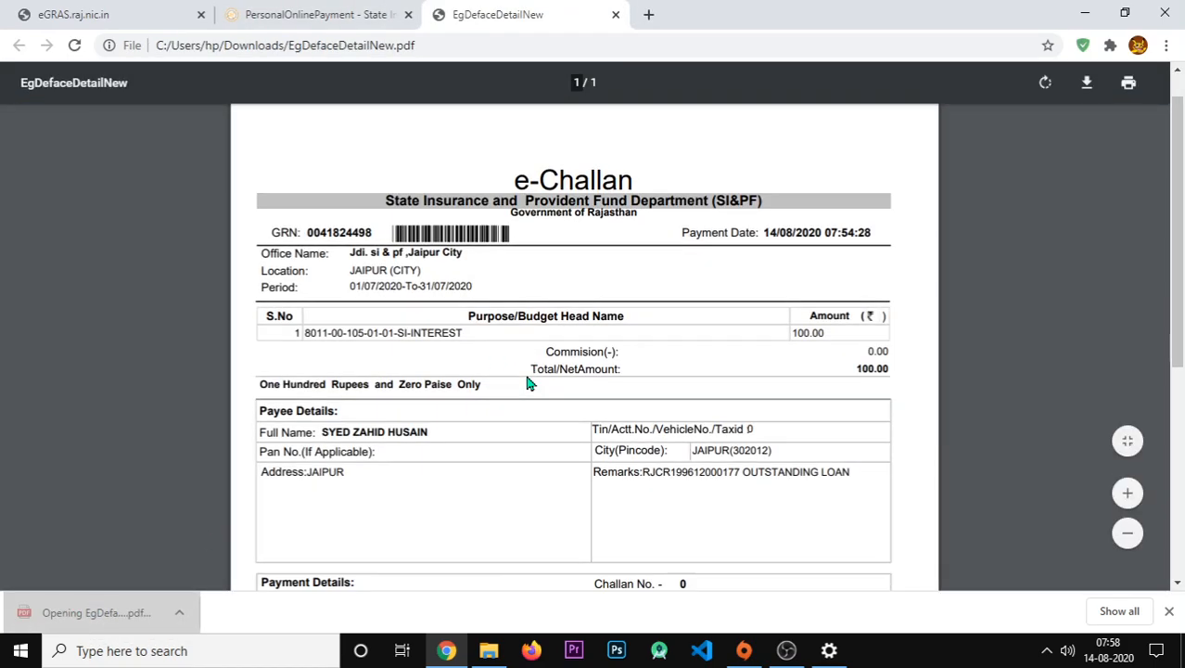
scroll(528, 382, up, 2)
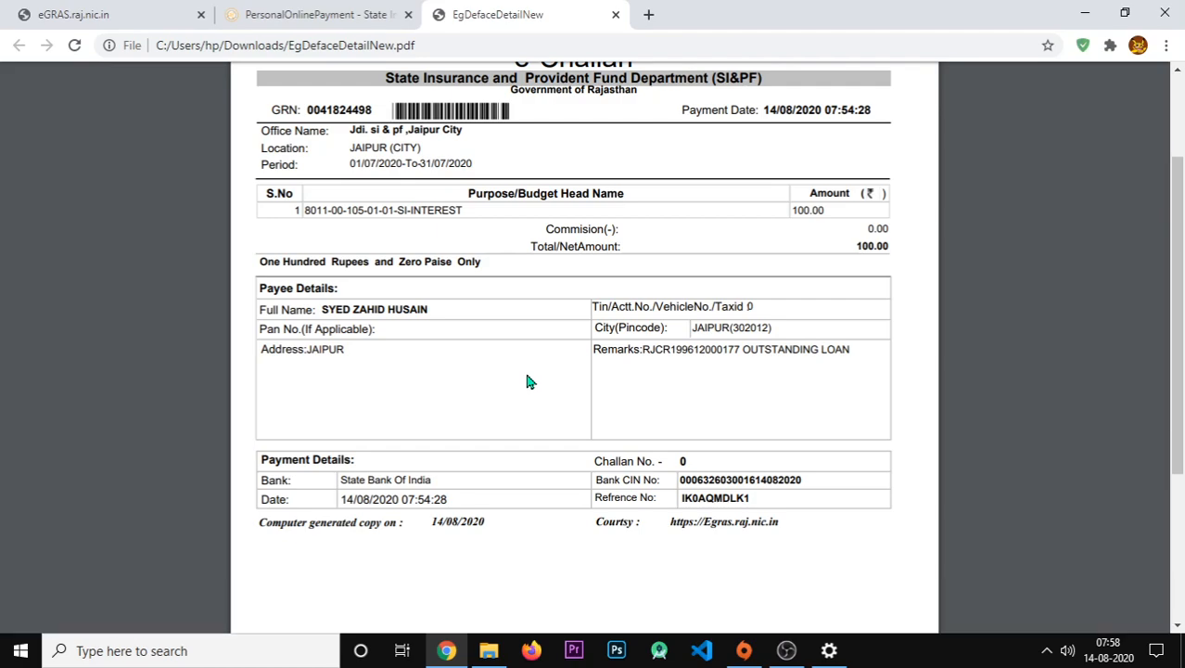
scroll(529, 382, up, 2)
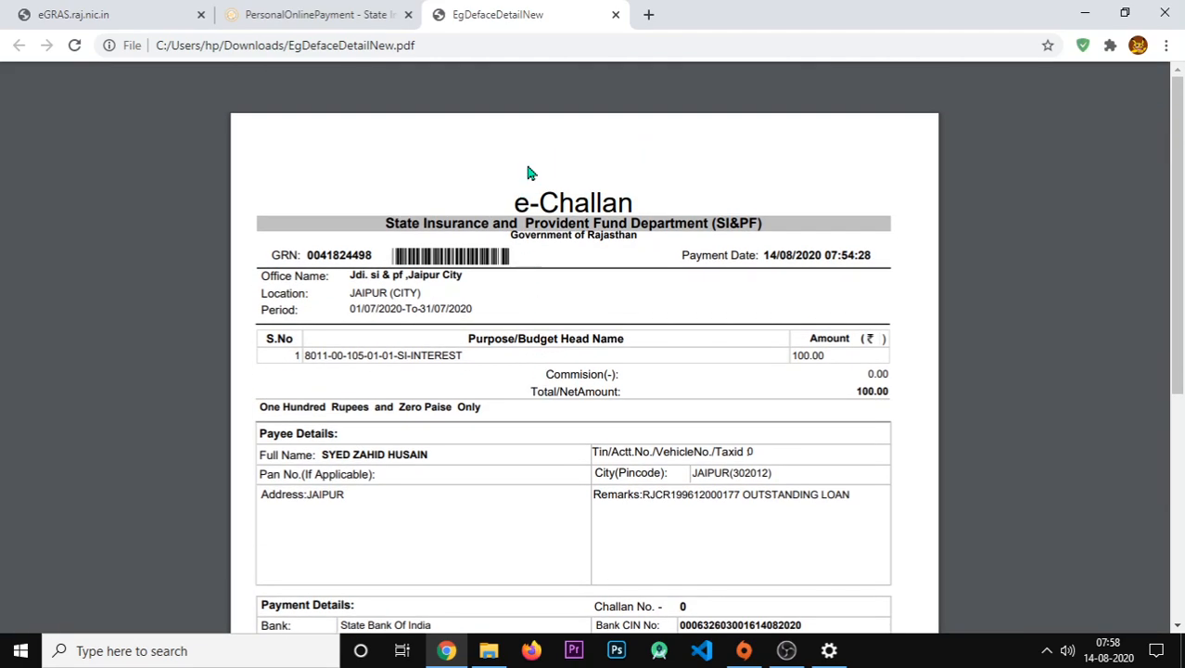
click(615, 14)
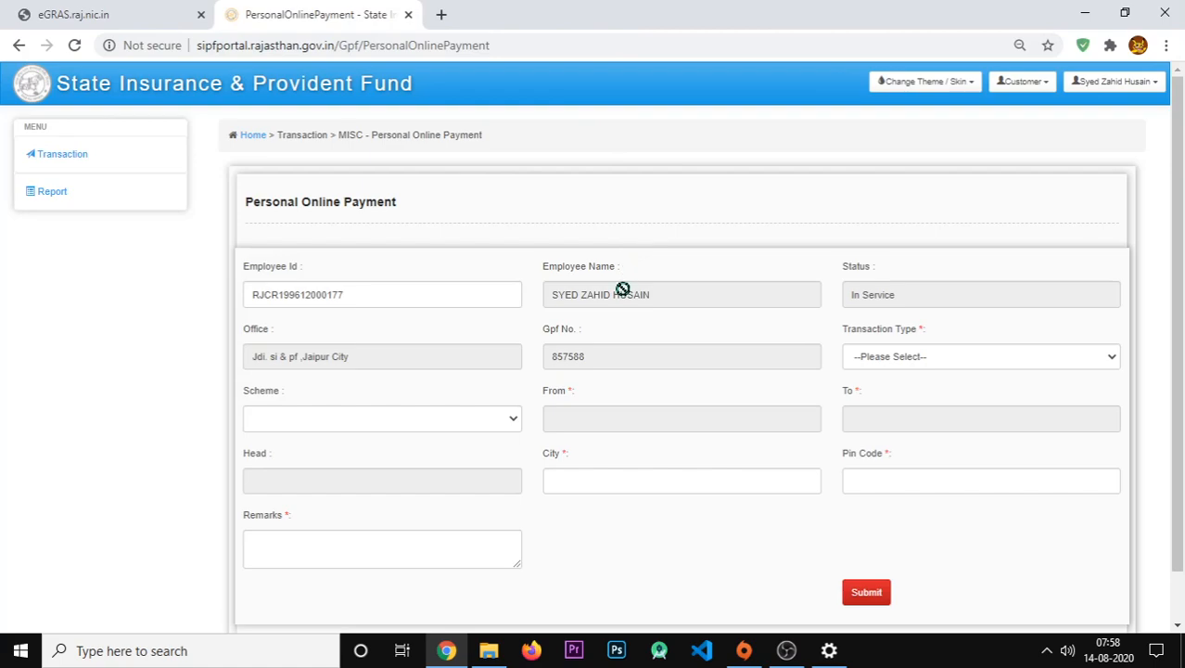